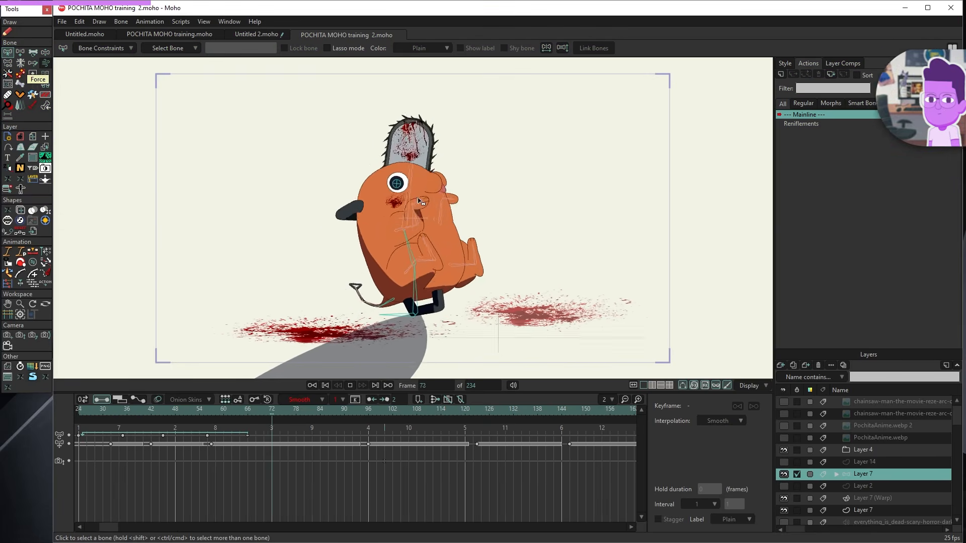
- Play back the Pochita animation from frame 48 and examine the body bones B19, B2 and B3
click(177, 415)
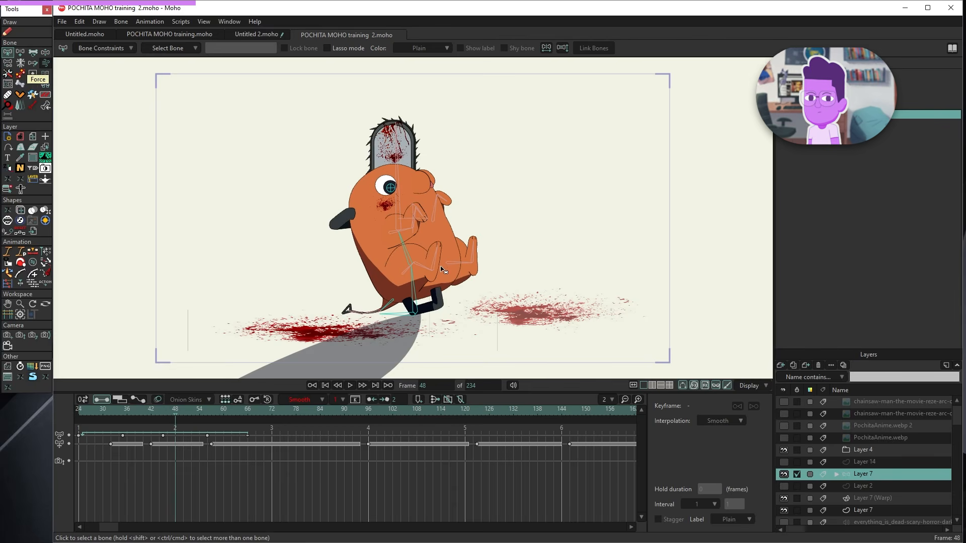
click(418, 287)
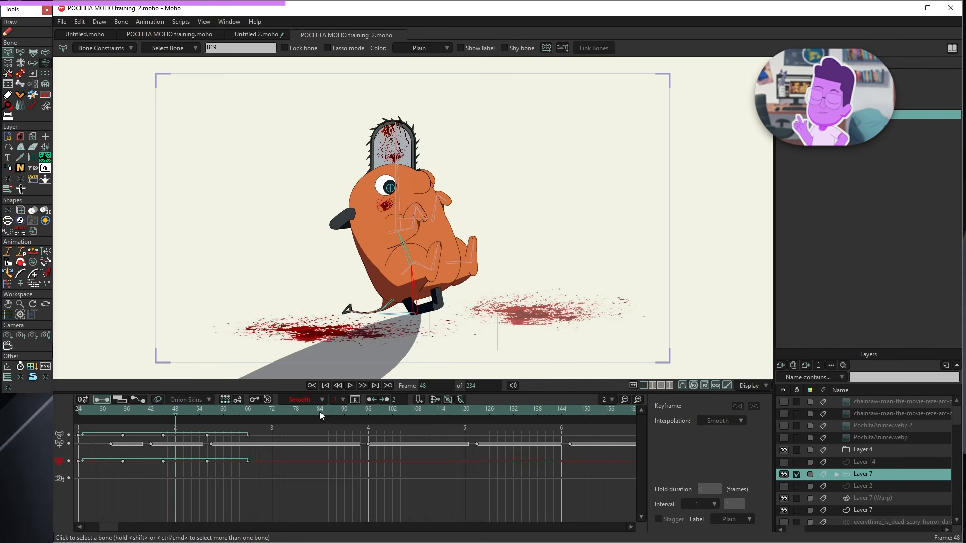
click(350, 385)
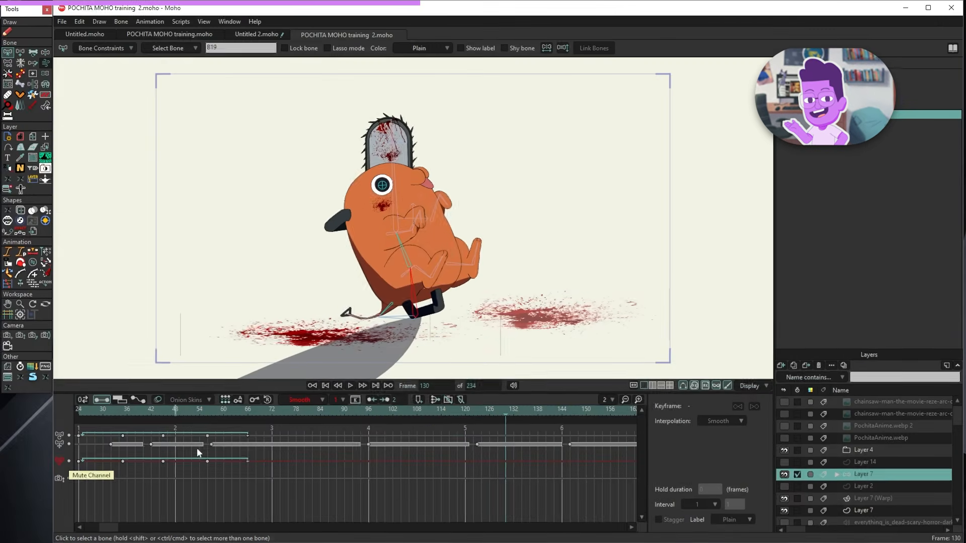
click(403, 255)
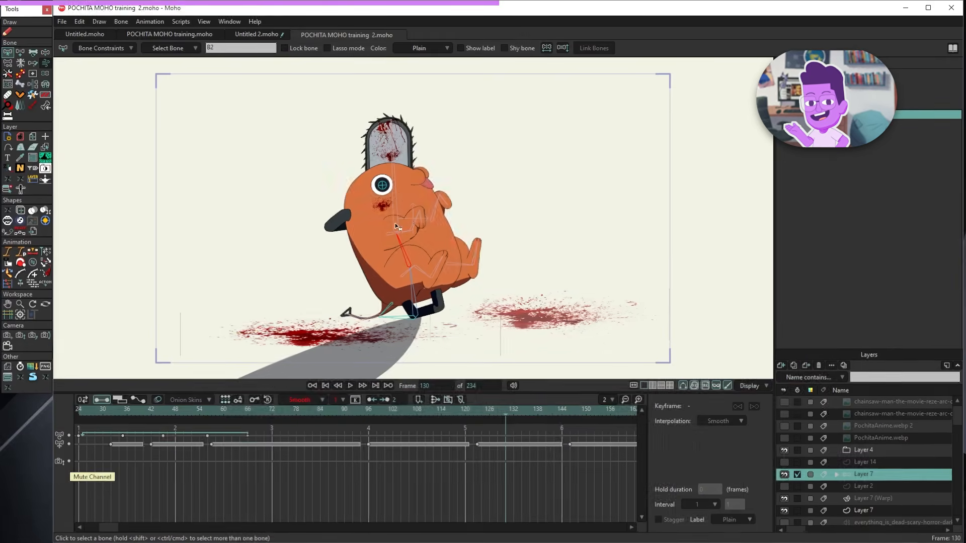
click(395, 223)
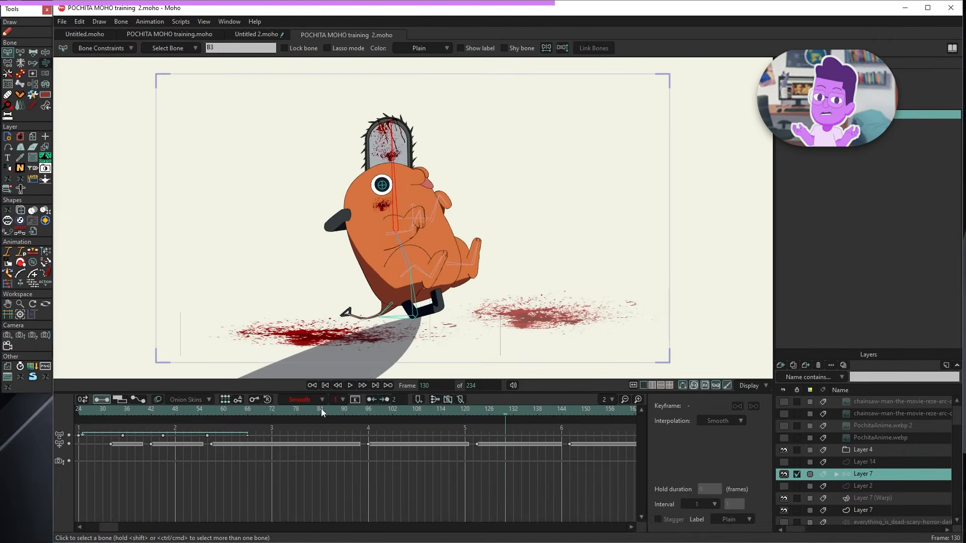
click(349, 386)
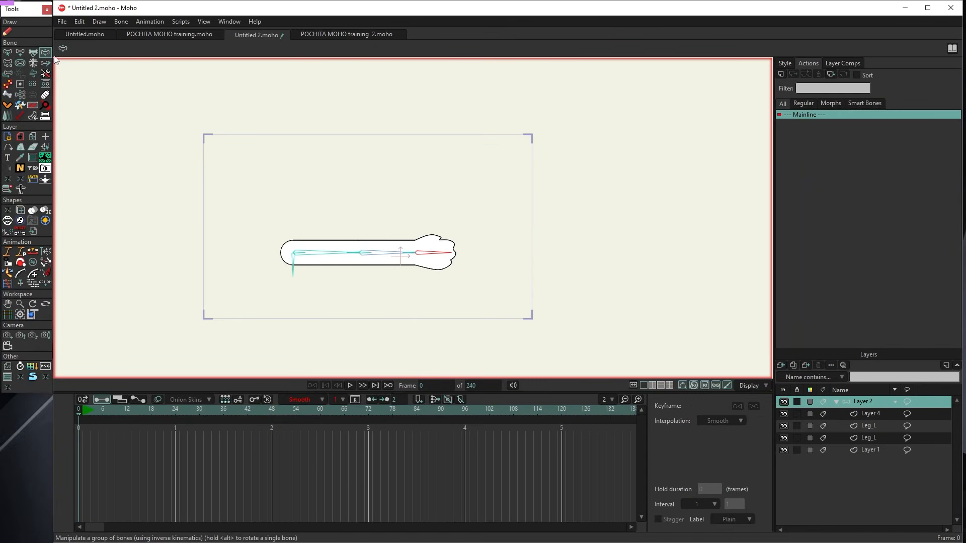
- Pose the arm with Manipulate Bones, slightly raised at frame 1 and bent upward at the elbow and wrist at frame 12
drag(418, 268, 345, 189)
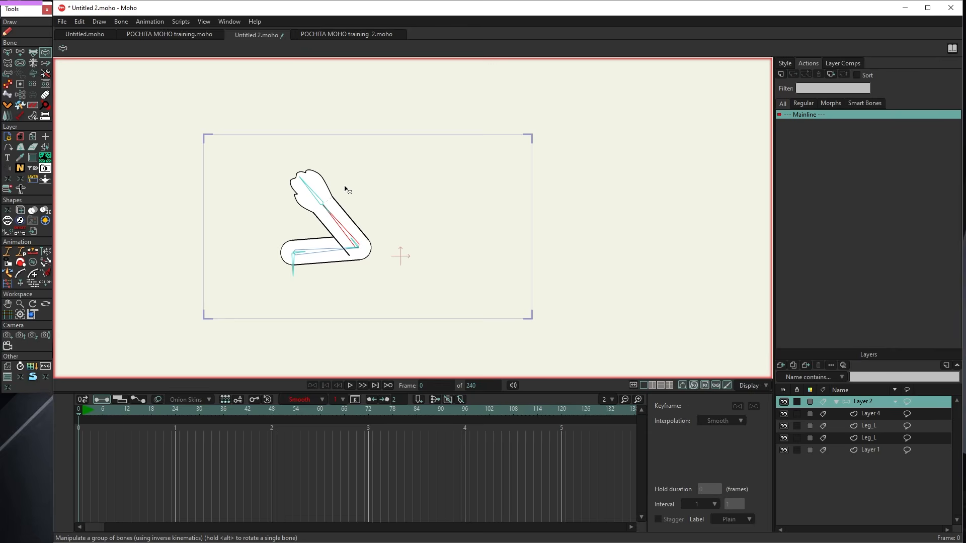
key(Right)
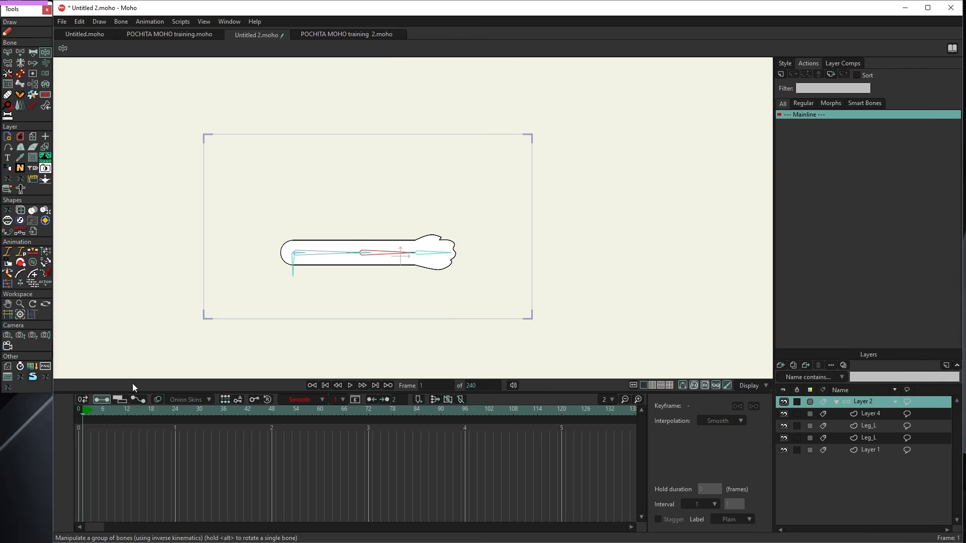
scroll(513, 252, up, 1)
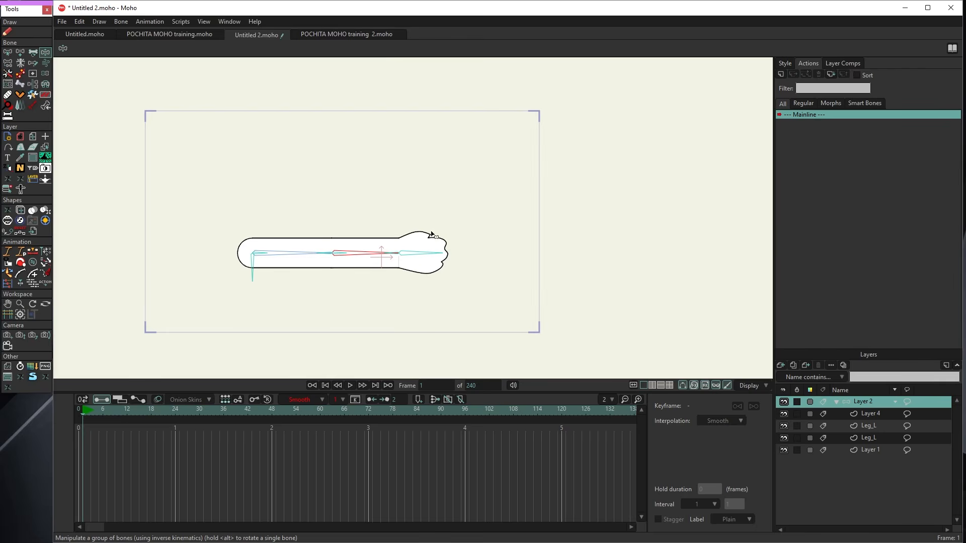
drag(252, 254, 287, 254)
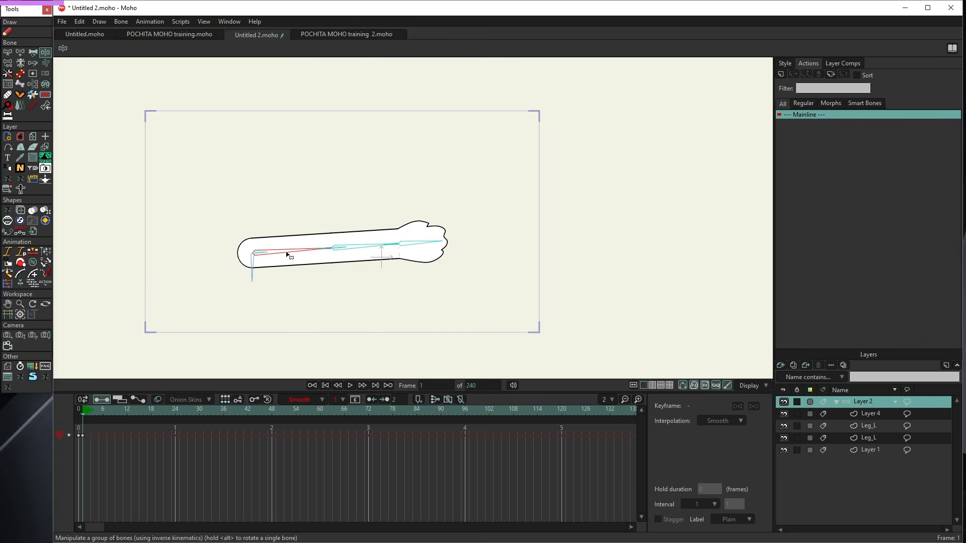
click(127, 409)
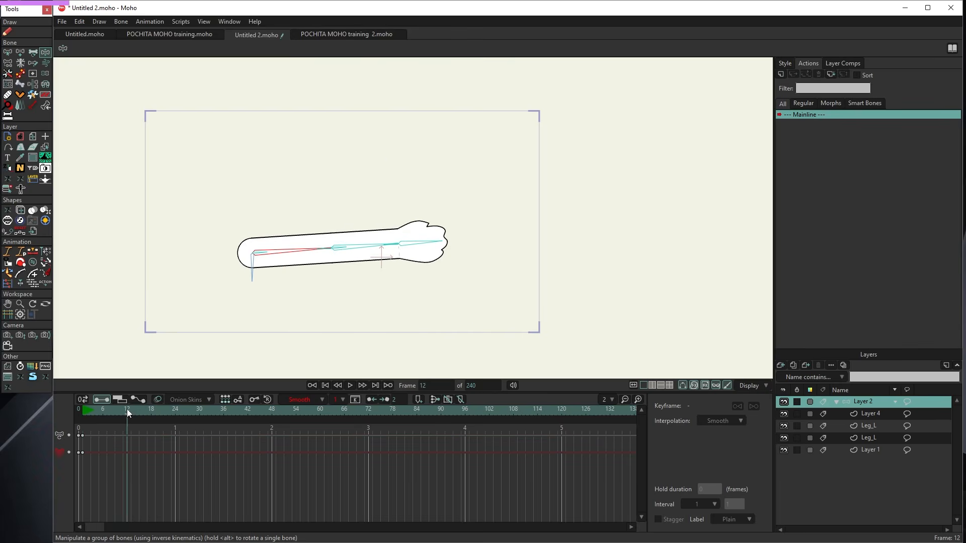
drag(305, 250, 294, 146)
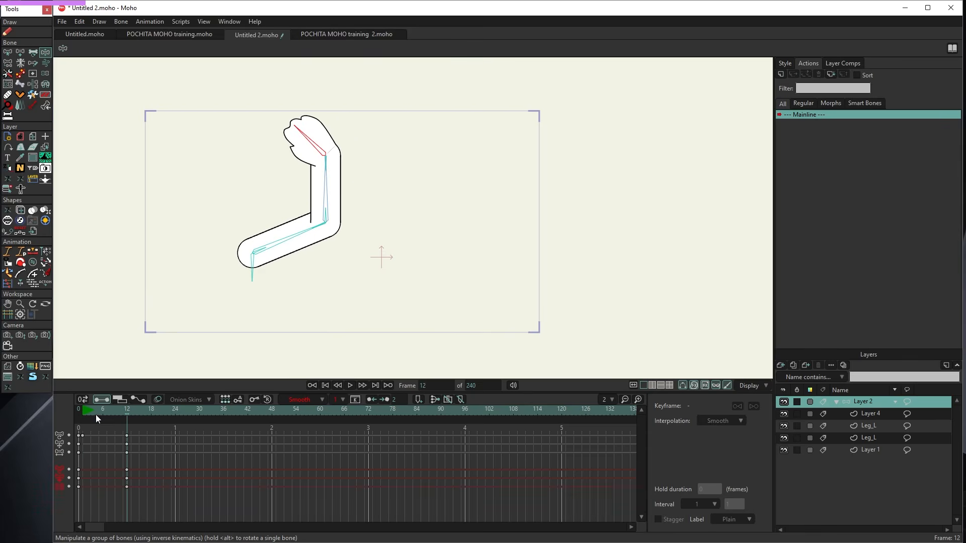
- Lower the upper arm at frame 1 and straighten the whole arm again at frame 24
drag(96, 414, 82, 413)
drag(311, 249, 315, 253)
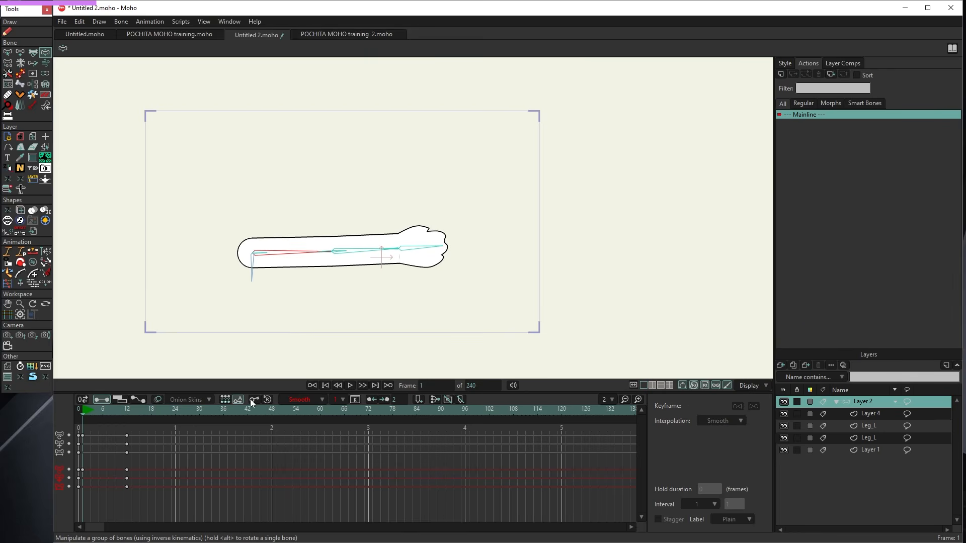
drag(159, 414, 175, 412)
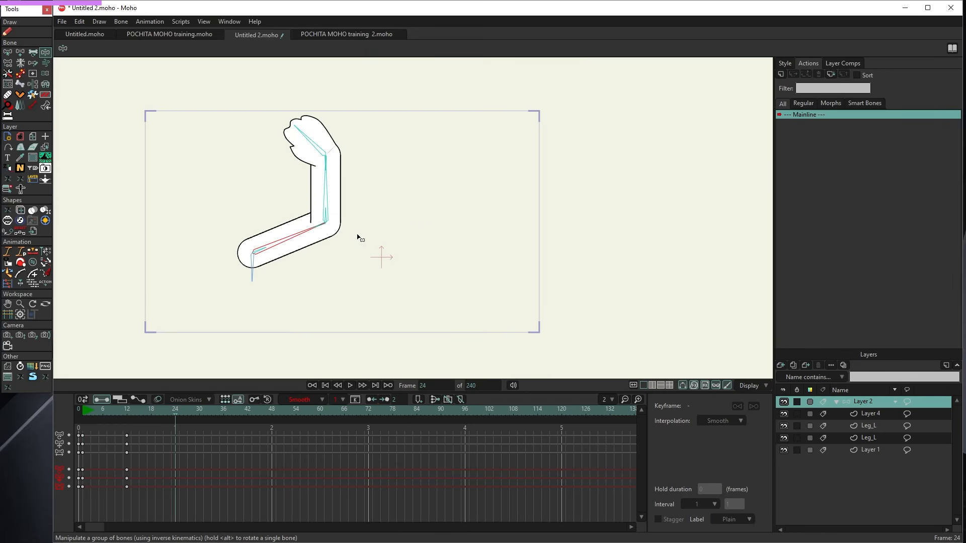
drag(325, 198, 396, 271)
drag(409, 203, 442, 251)
drag(297, 242, 301, 253)
- Delete all of the arm's bone keyframes from the timeline
drag(142, 420, 94, 435)
drag(187, 433, 81, 454)
key(Delete)
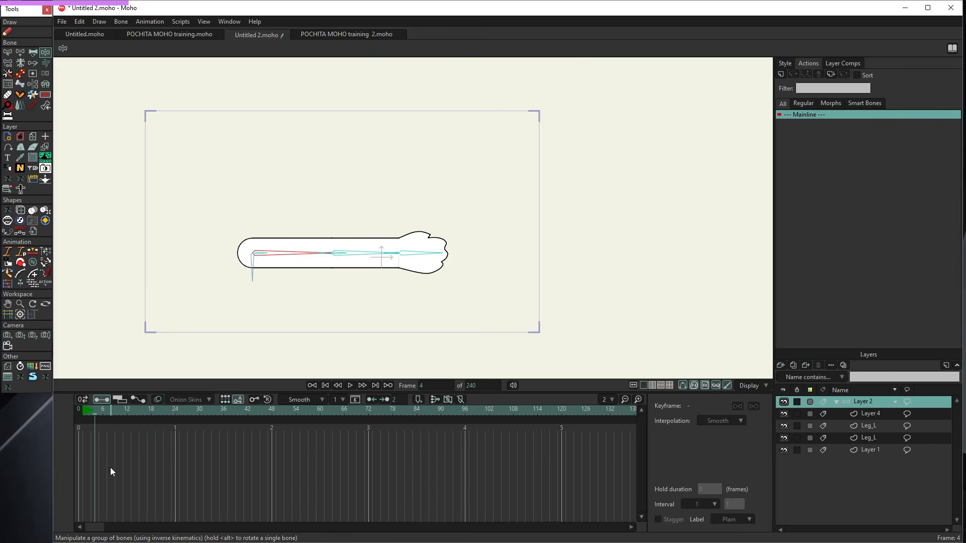
- Identify the arm's bones B1, B2 and B3 by selecting them in turn from the shoulder to the hand
click(8, 52)
scroll(334, 232, down, 2)
scroll(318, 238, up, 1)
scroll(318, 238, up, 2)
click(296, 258)
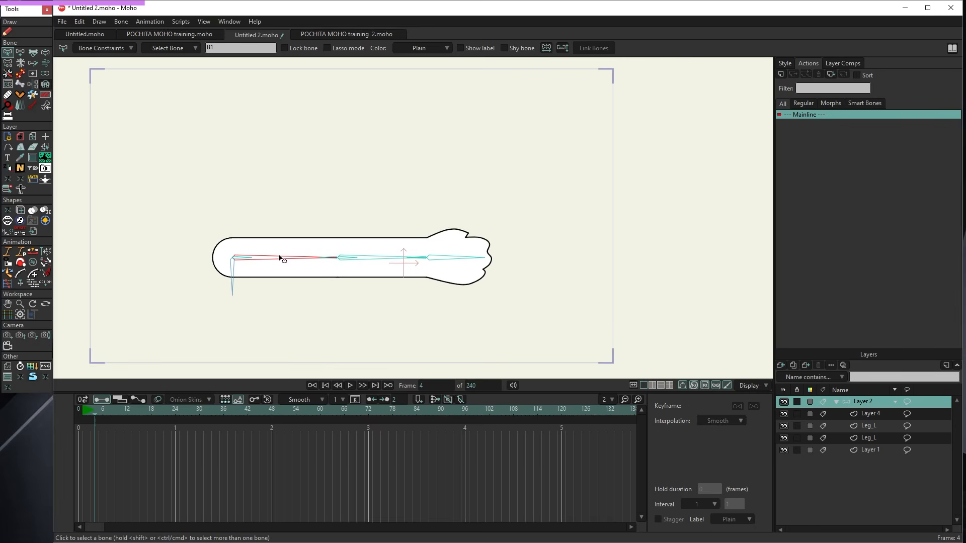
click(384, 260)
click(458, 259)
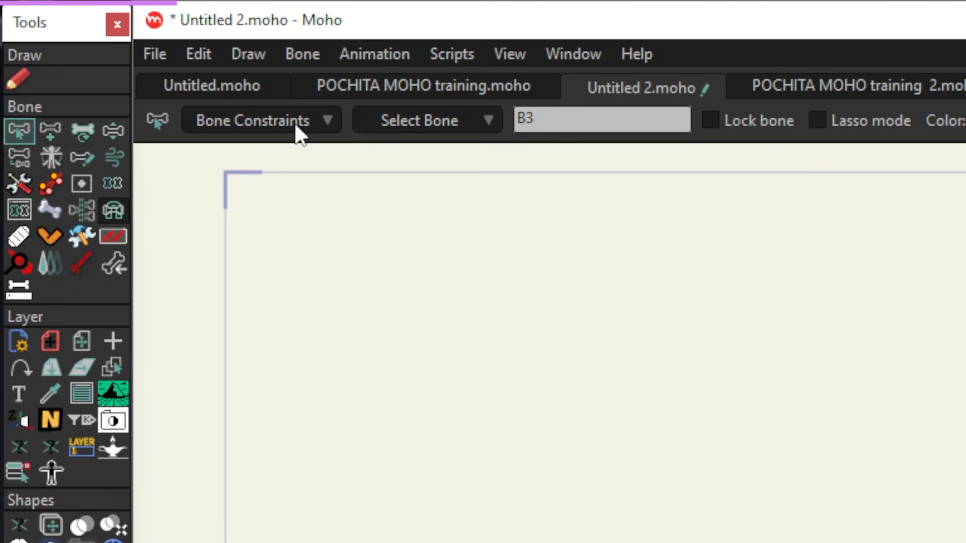
- In the bone constraints of hand bone B3, set the angle control bone to B2
click(305, 127)
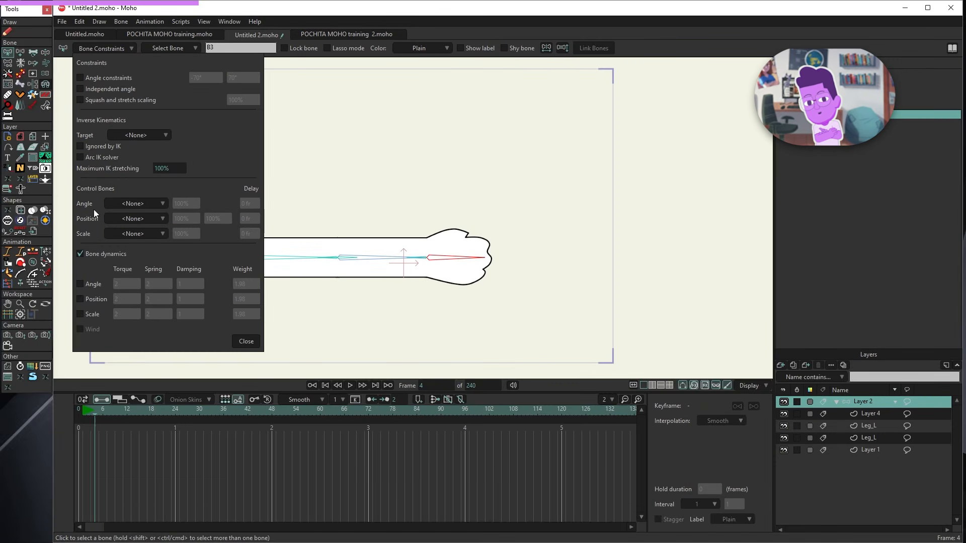
scroll(375, 259, up, 4)
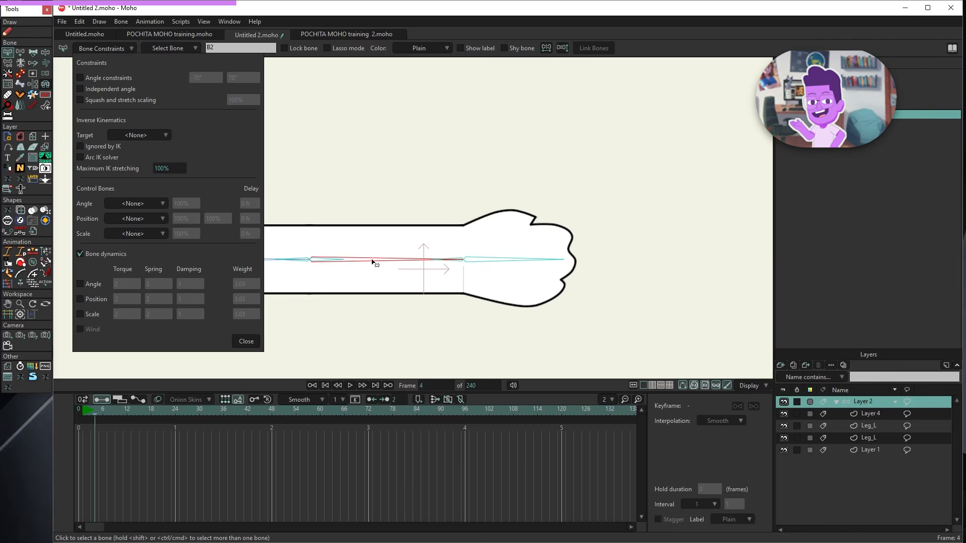
click(483, 266)
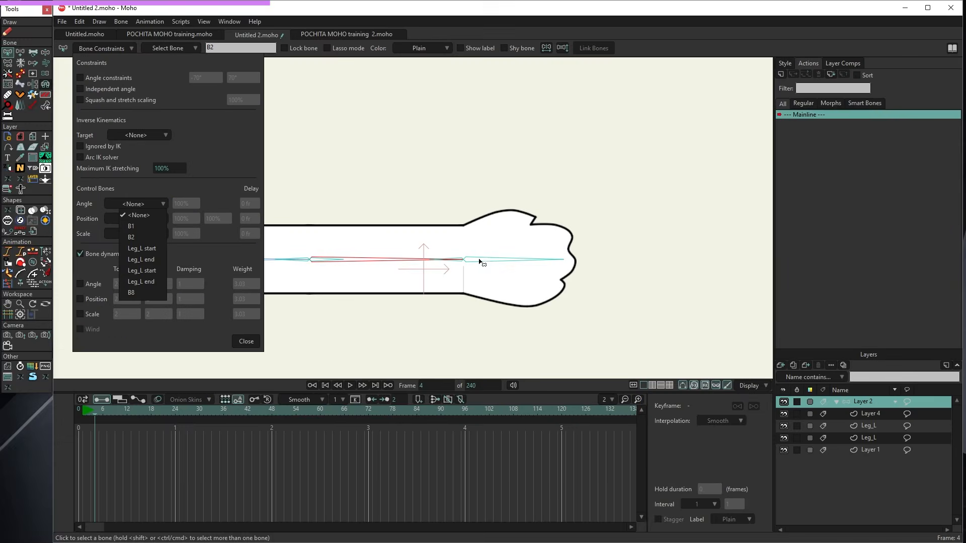
click(486, 262)
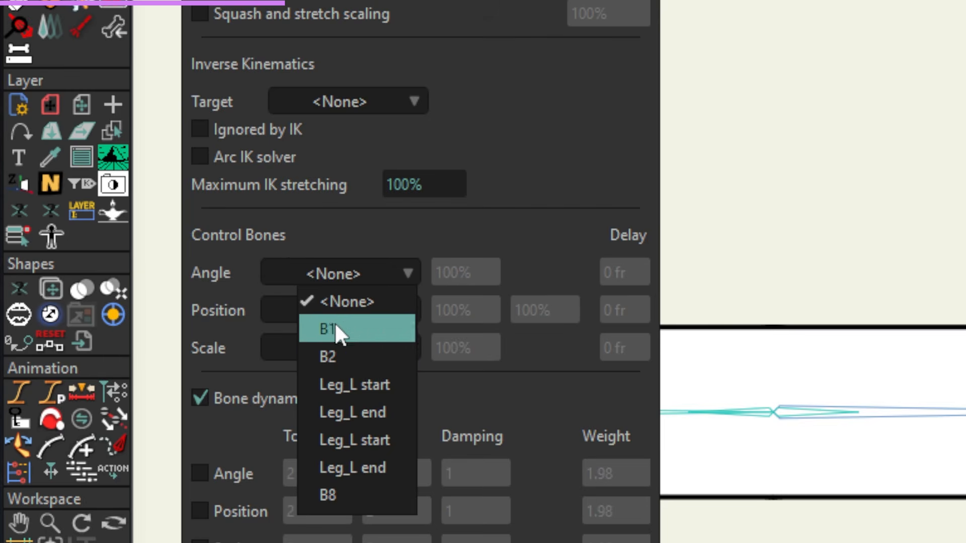
click(338, 357)
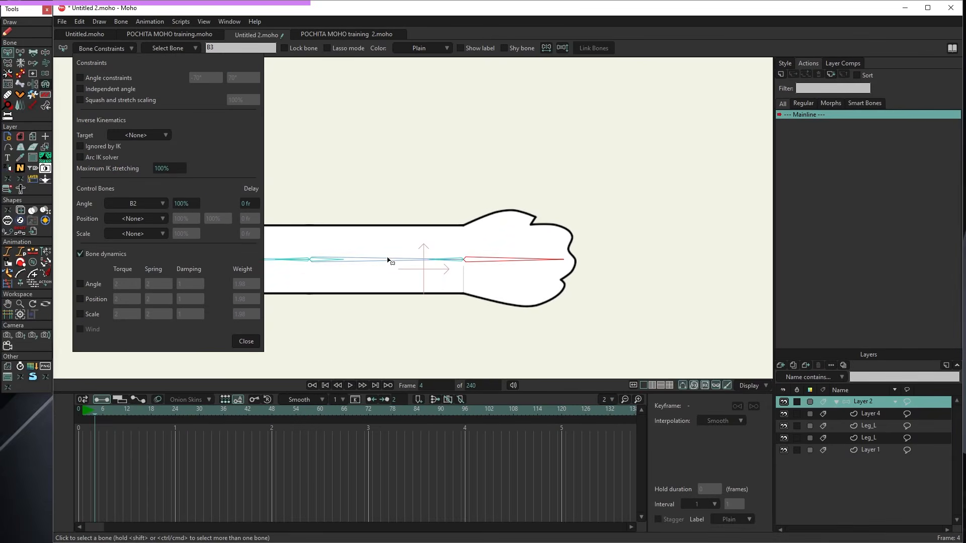
- Compare the control bone settings of forearm bone B2 and hand bone B3 and examine how they are linked
click(388, 260)
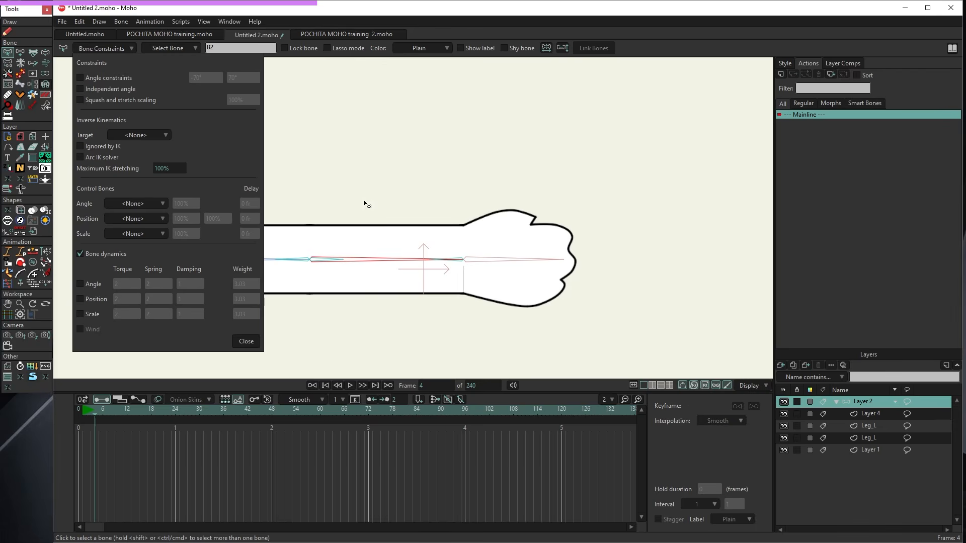
click(497, 261)
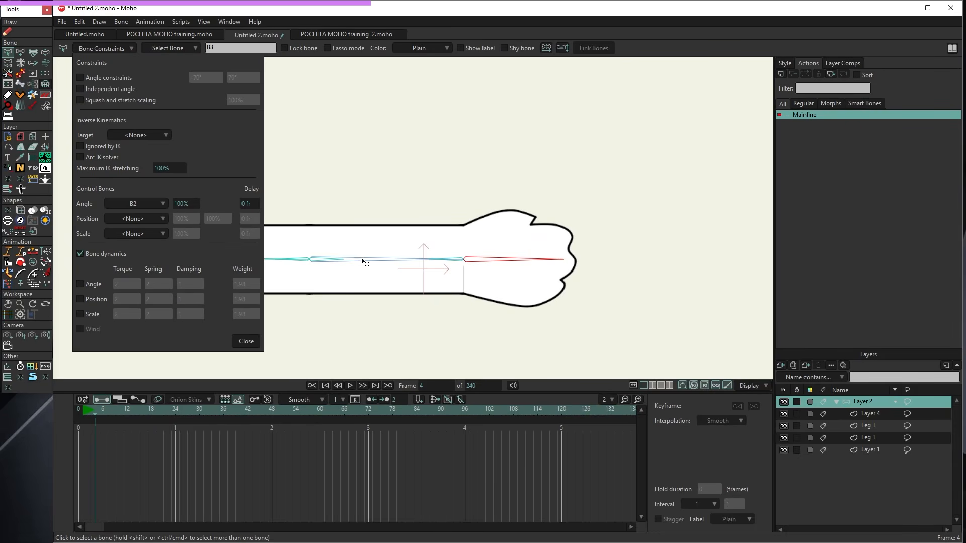
click(369, 261)
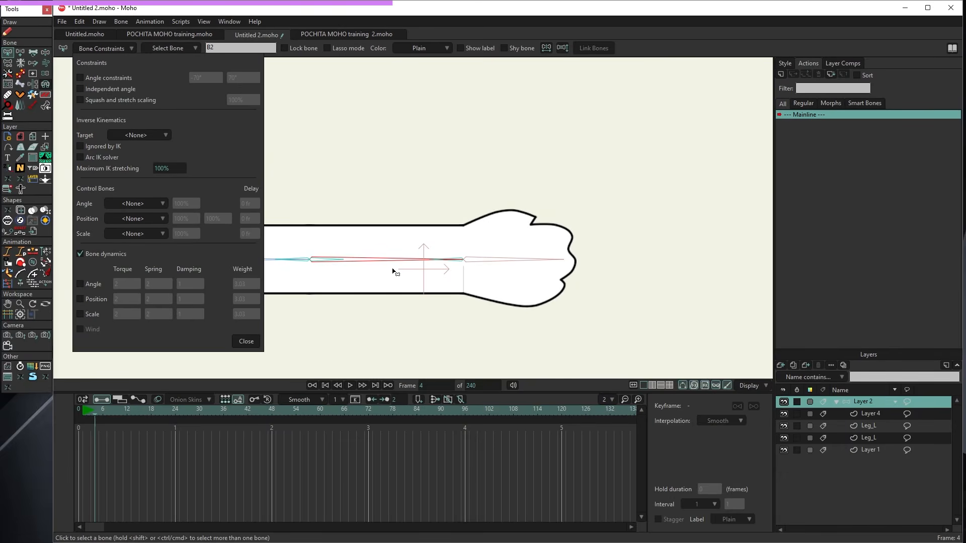
scroll(396, 254, down, 3)
scroll(307, 252, up, 4)
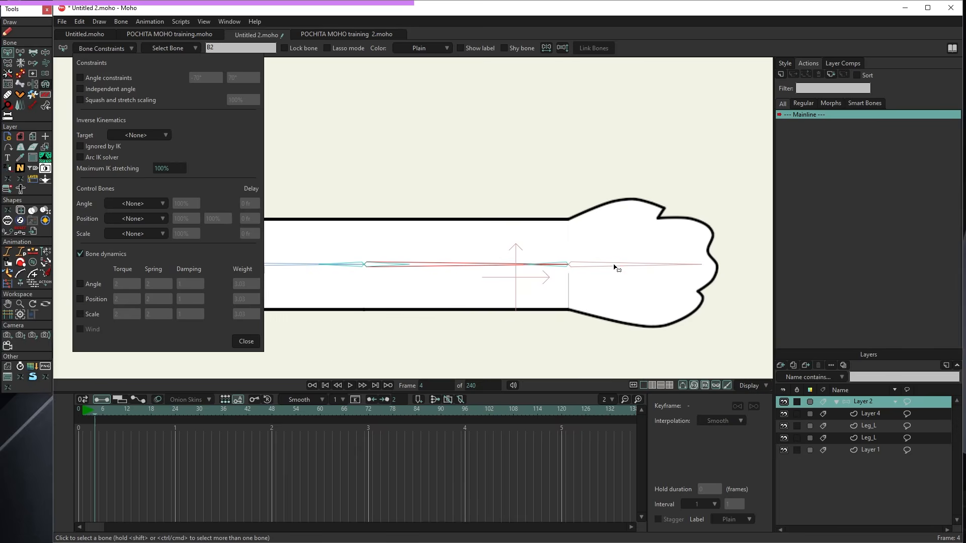
click(612, 266)
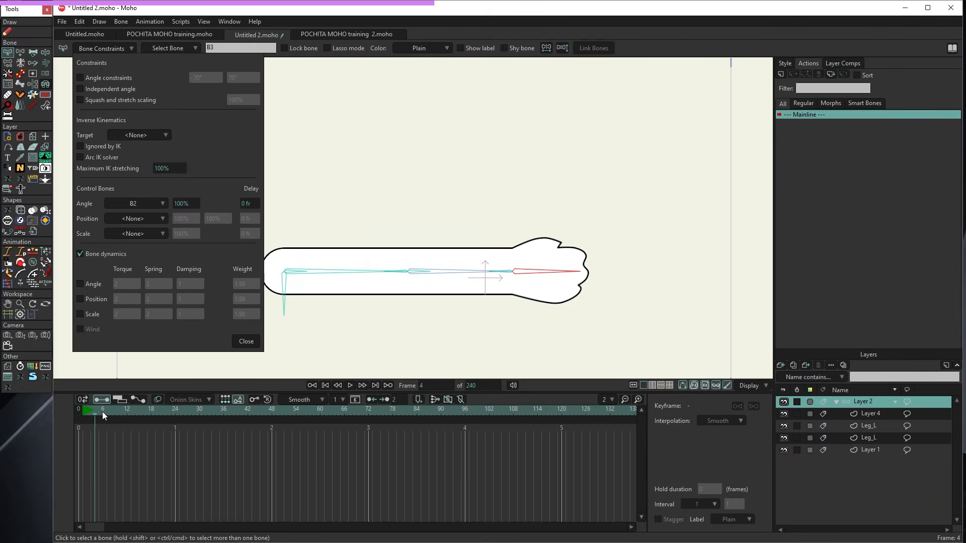
- At frame 7, bend the forearm bone B2 upward with Manipulate Bones
click(106, 413)
click(46, 52)
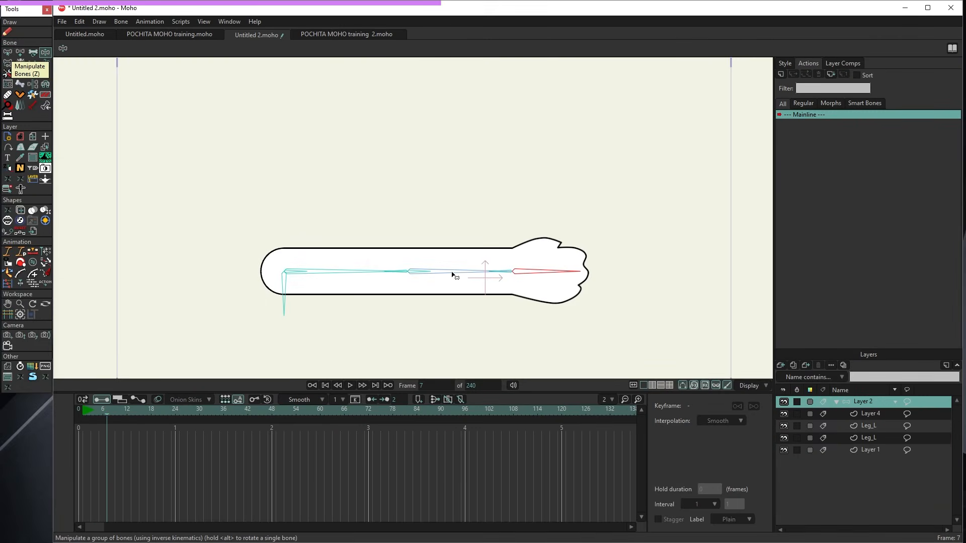
drag(459, 275, 445, 255)
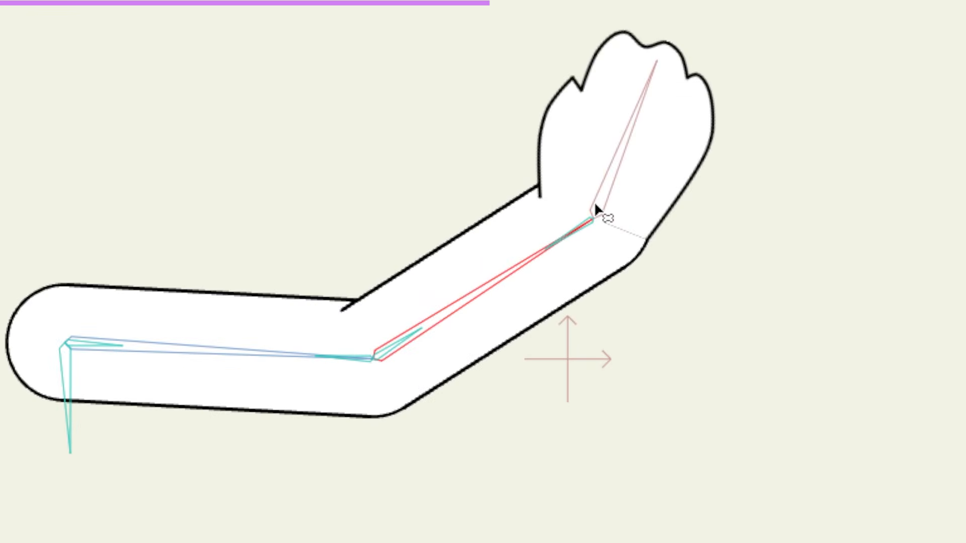
drag(595, 207, 432, 251)
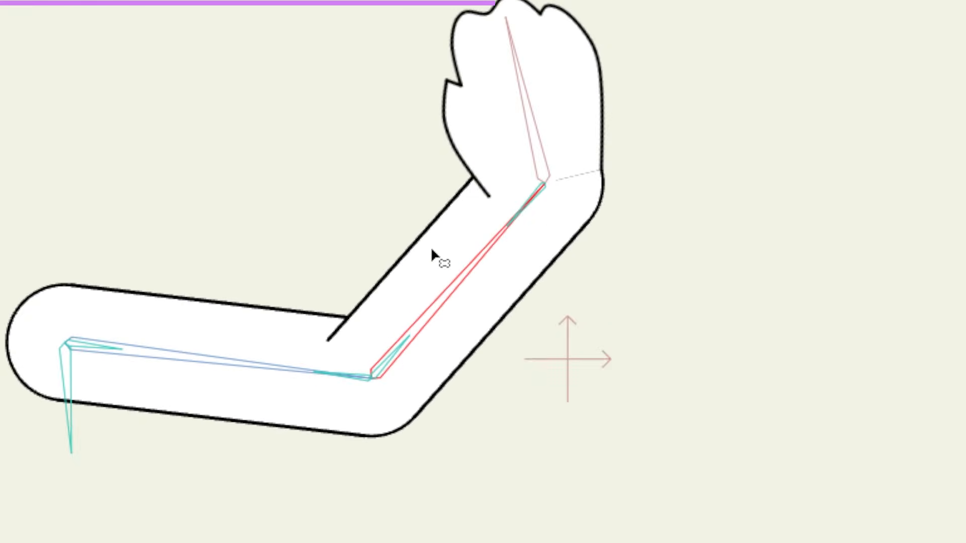
- Try to adjust hand bone B3 at the wrist with the Transform Bone tool, and undo the change
click(19, 132)
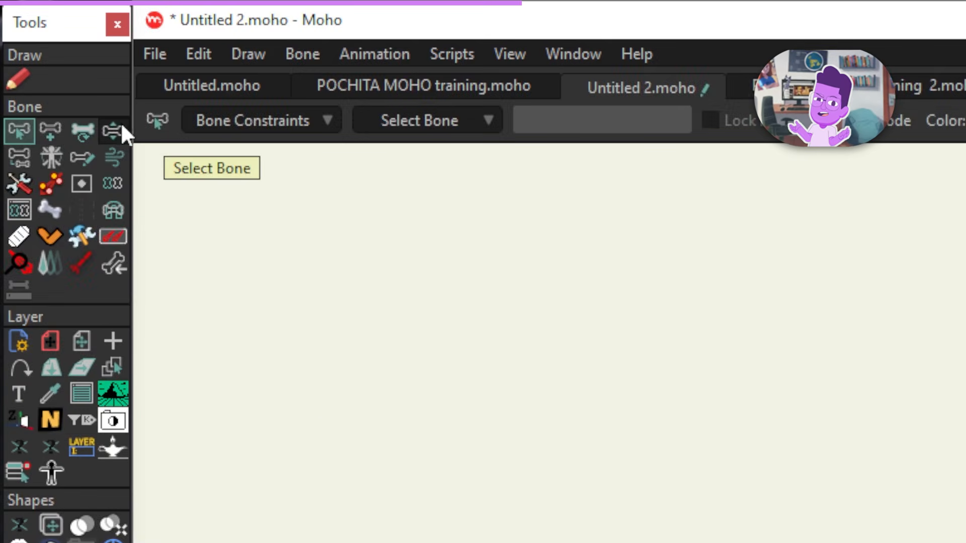
click(113, 130)
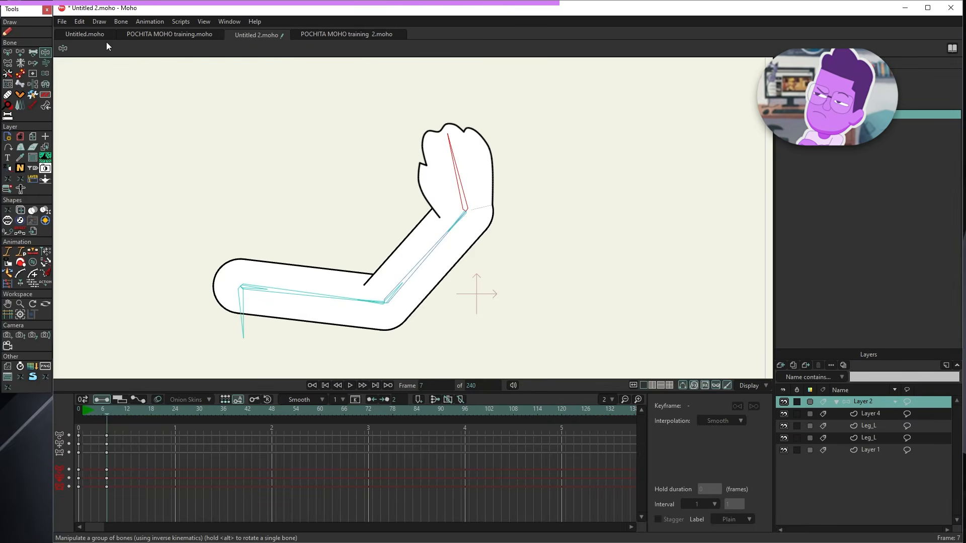
click(427, 259)
click(457, 177)
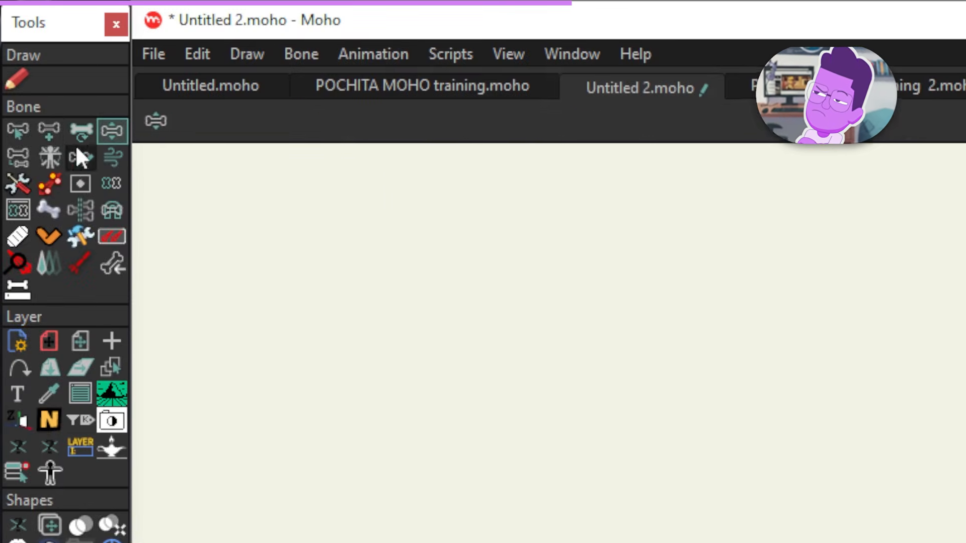
click(80, 132)
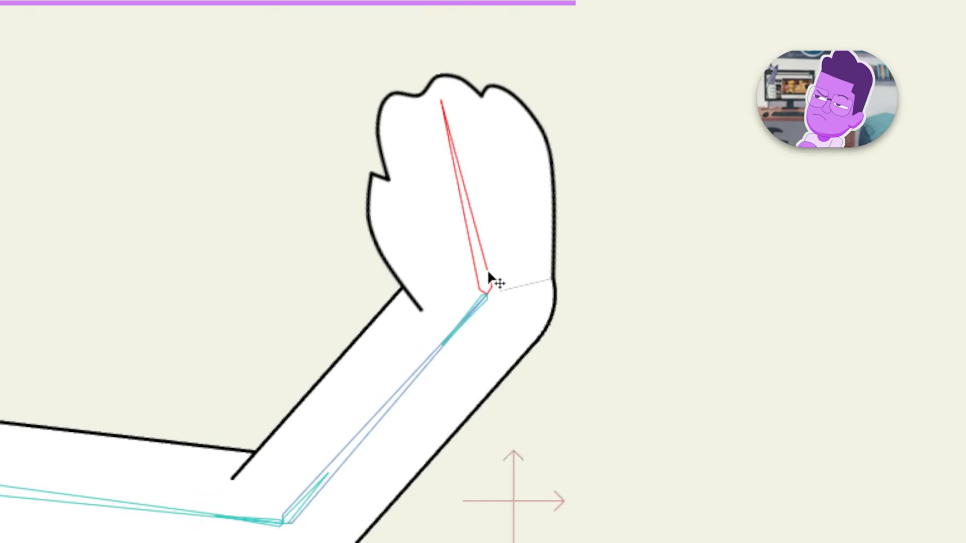
drag(503, 272, 489, 293)
key(ctrl+z)
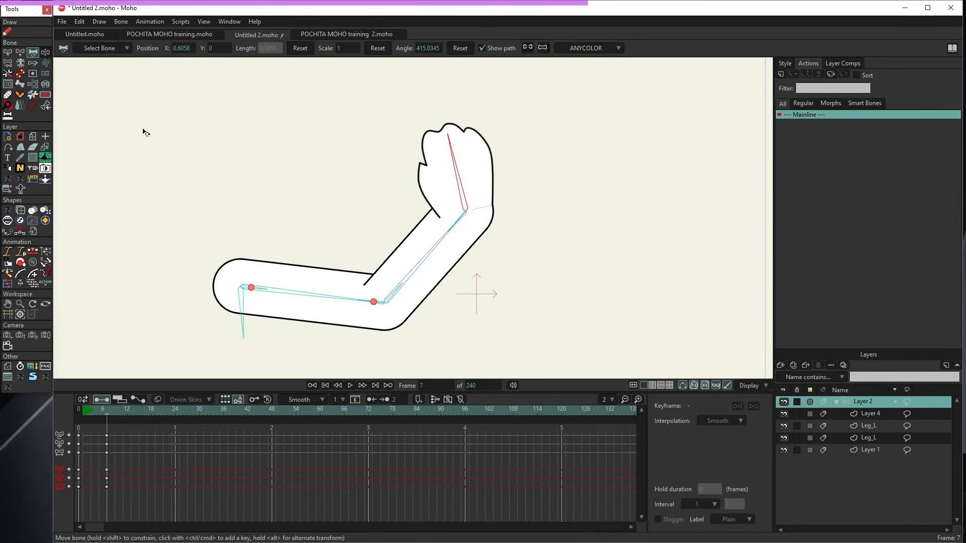
- In the bone constraints of hand bone B3, set the angle control delay to 10 frames
click(7, 52)
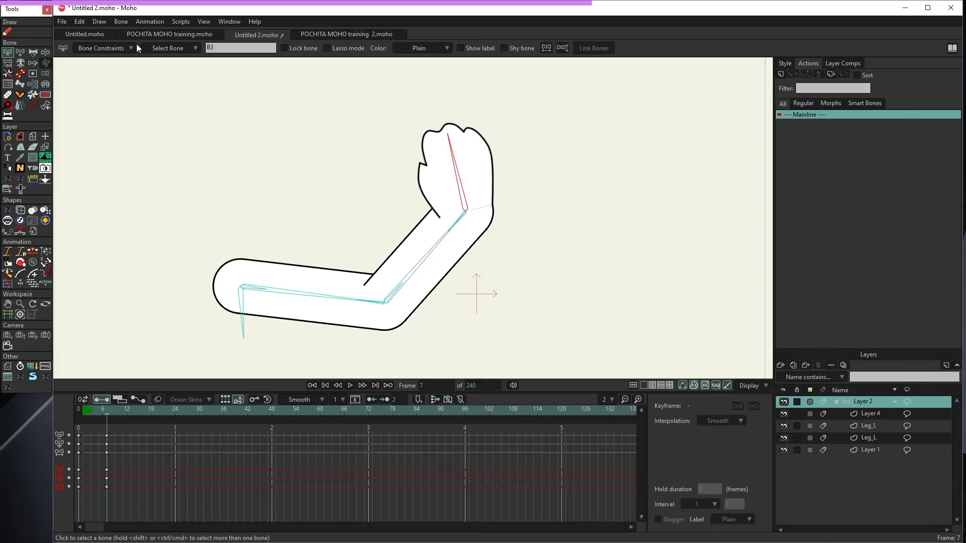
click(135, 48)
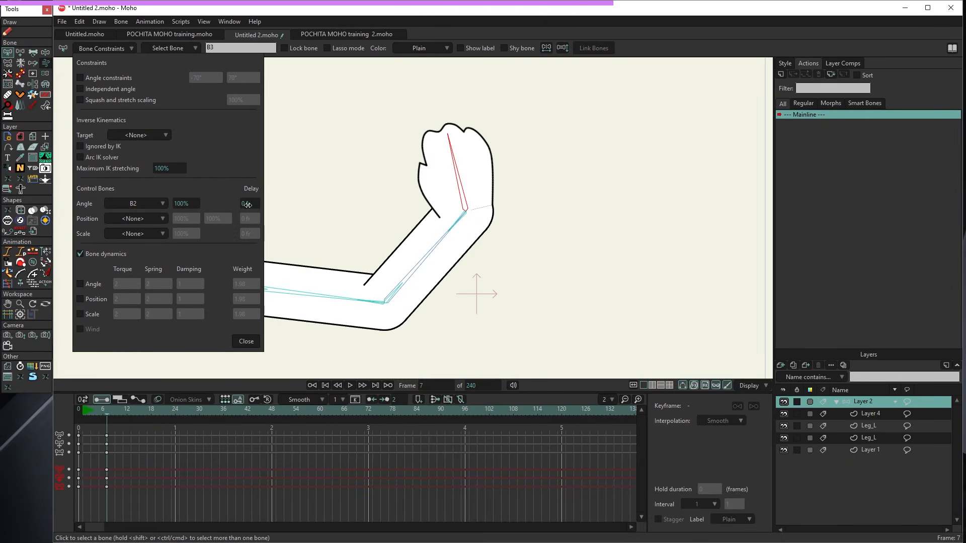
drag(246, 203, 288, 203)
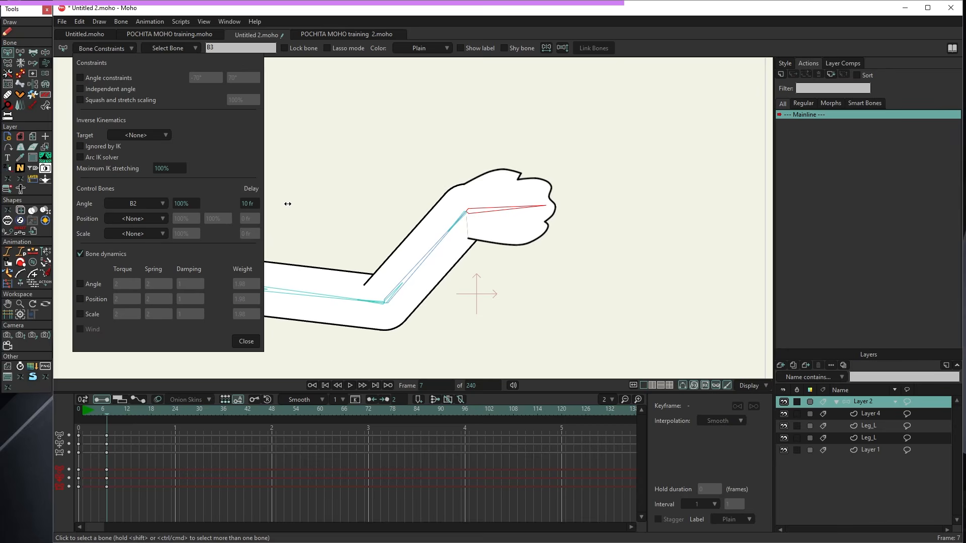
- Clear the existing keyframes, bend forearm bone B2 upward at frame 24 with Manipulate Bones, and scrub through the motion
drag(117, 411, 175, 410)
key(Delete)
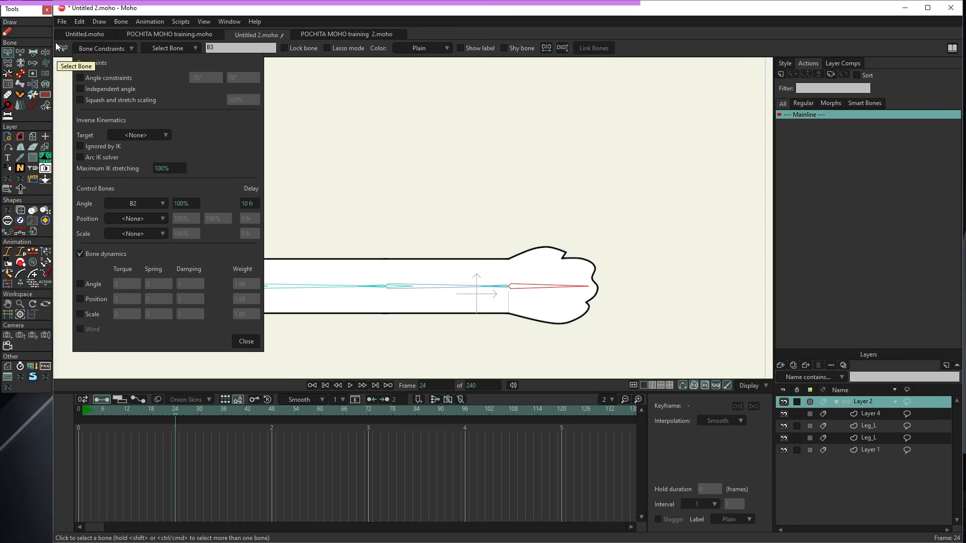
click(45, 53)
drag(443, 284, 351, 211)
drag(149, 419, 217, 434)
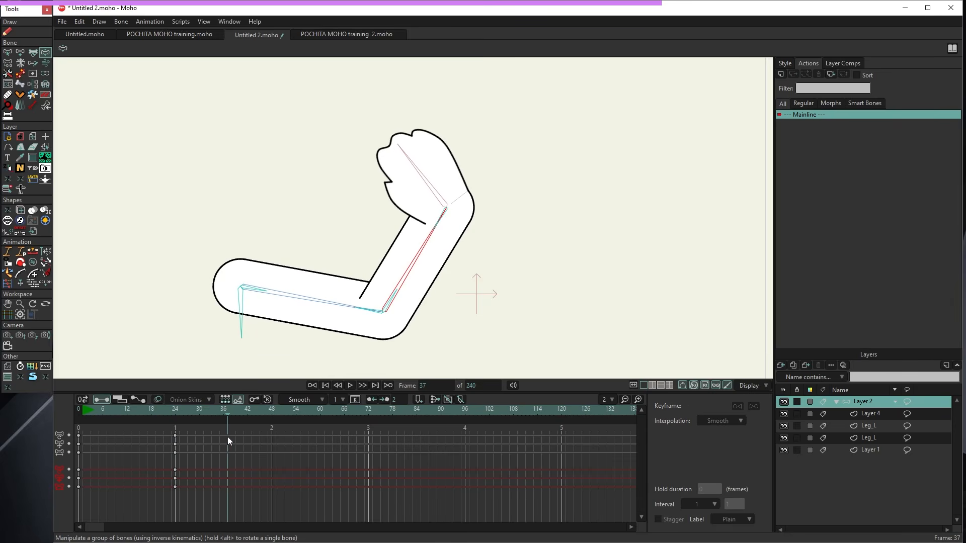
drag(177, 409, 79, 417)
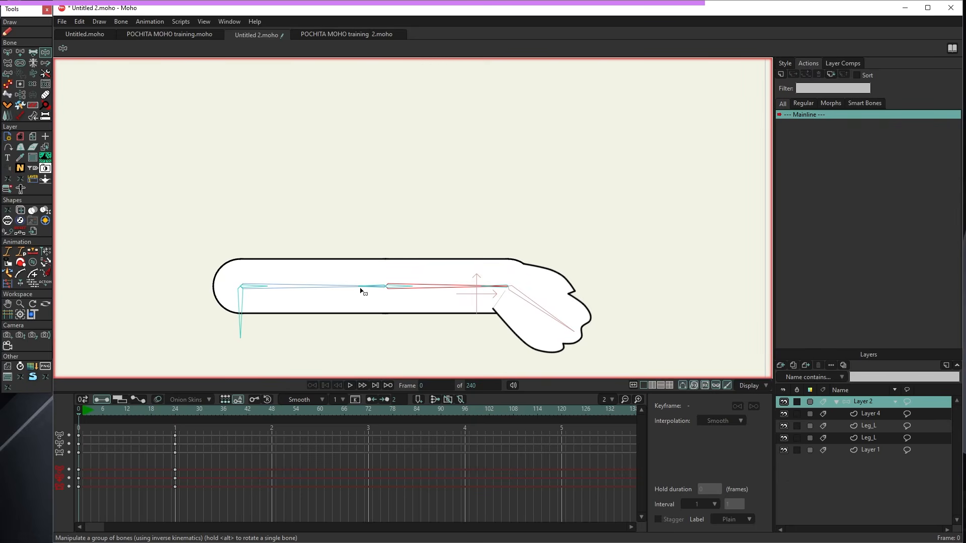
- At frame 0, set the angle control delay of hand bone B3 to 2 frames
click(10, 52)
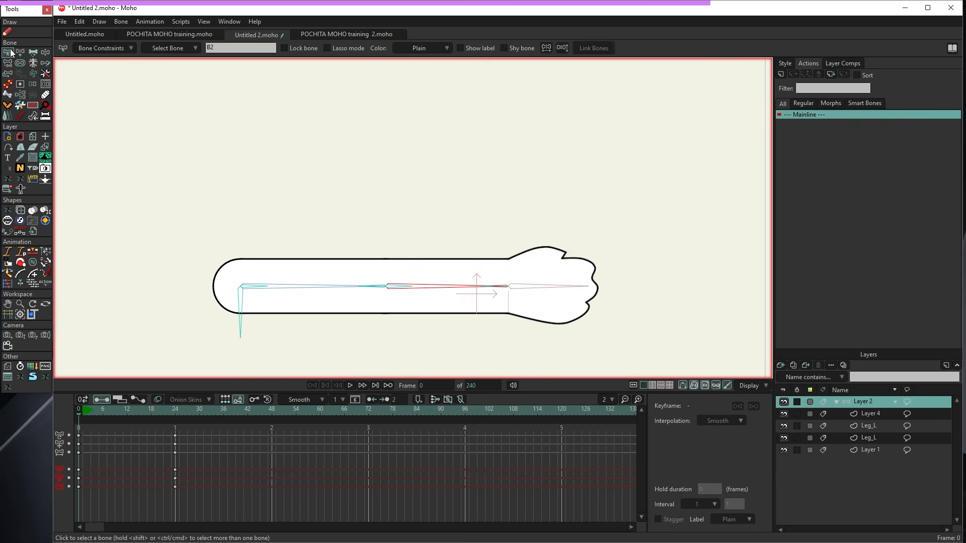
click(106, 48)
click(537, 287)
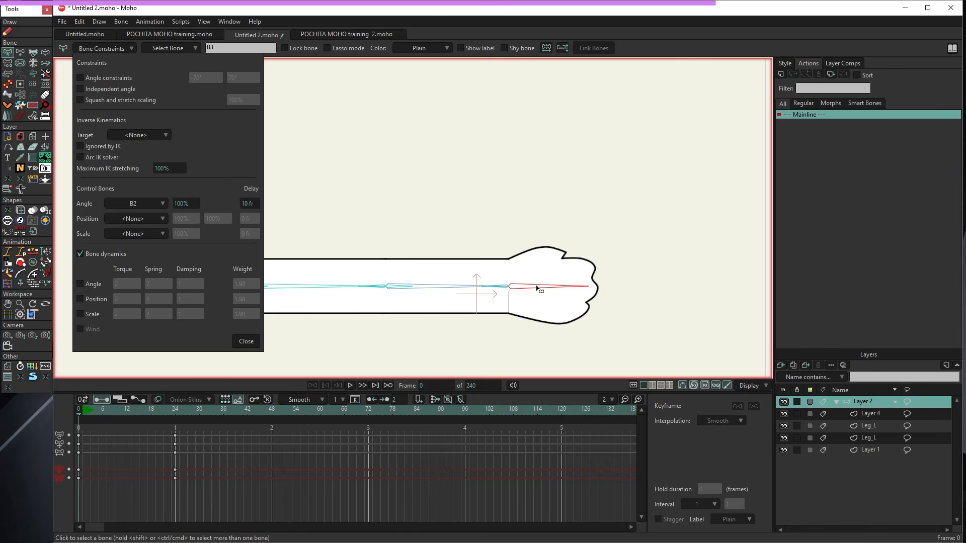
click(246, 204)
text(10)
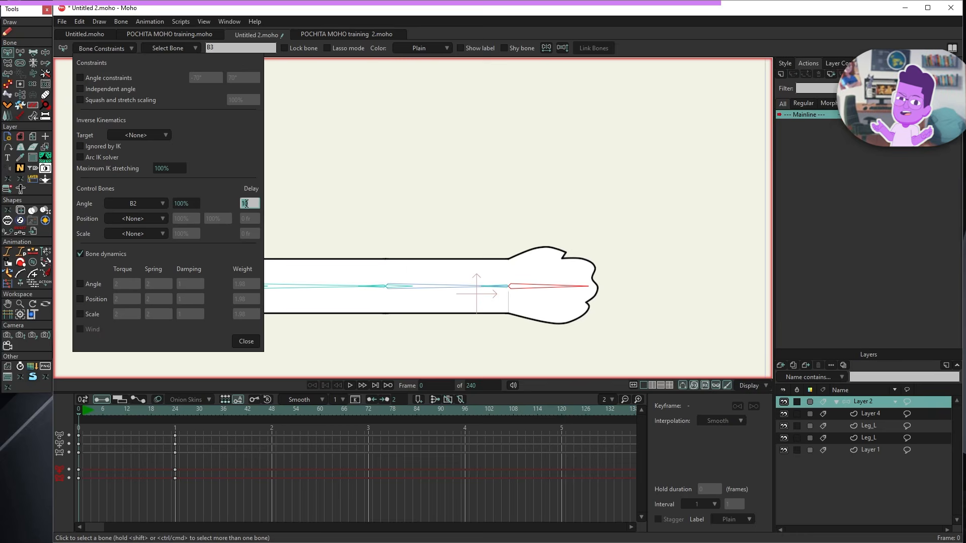
text(2)
click(226, 187)
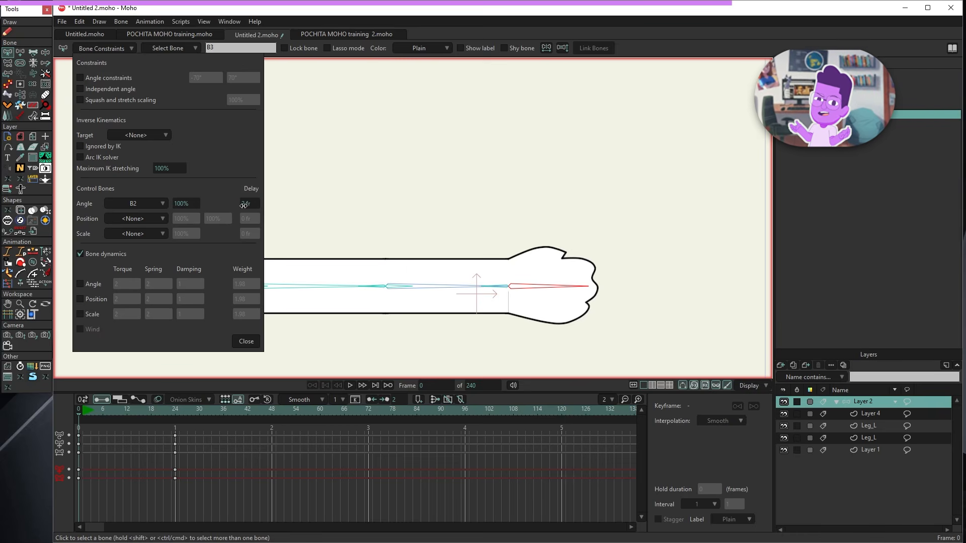
- In the bone constraints of forearm bone B2, set the angle control bone to upper arm bone B1
click(369, 203)
scroll(392, 219, down, 2)
scroll(417, 254, up, 2)
scroll(423, 269, down, 1)
scroll(423, 272, up, 1)
scroll(423, 275, up, 1)
click(422, 272)
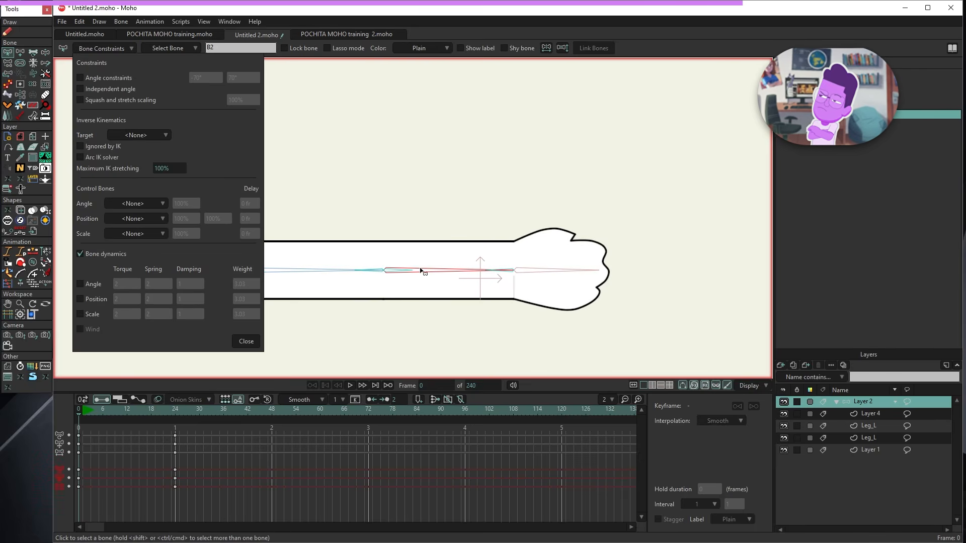
scroll(422, 269, down, 1)
scroll(409, 267, up, 1)
click(326, 273)
click(441, 273)
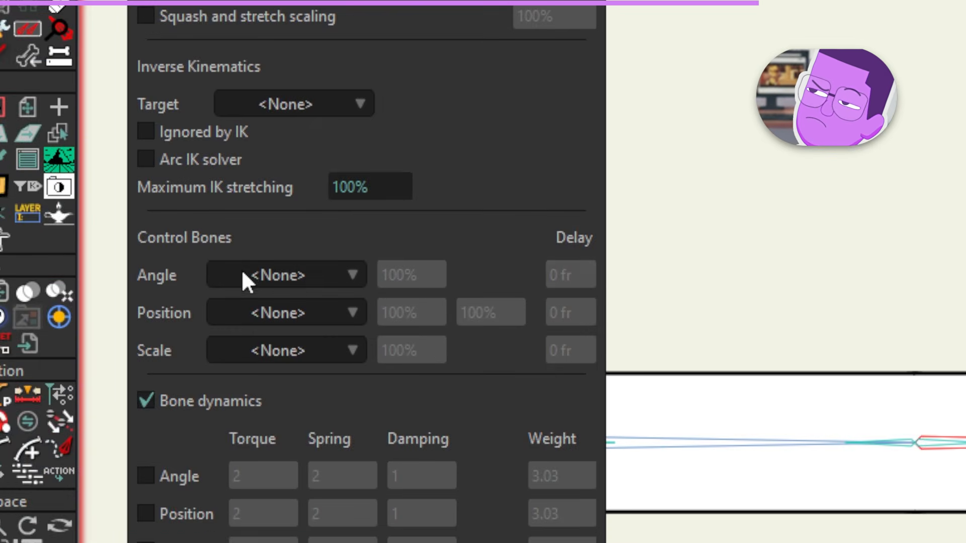
click(121, 204)
click(257, 331)
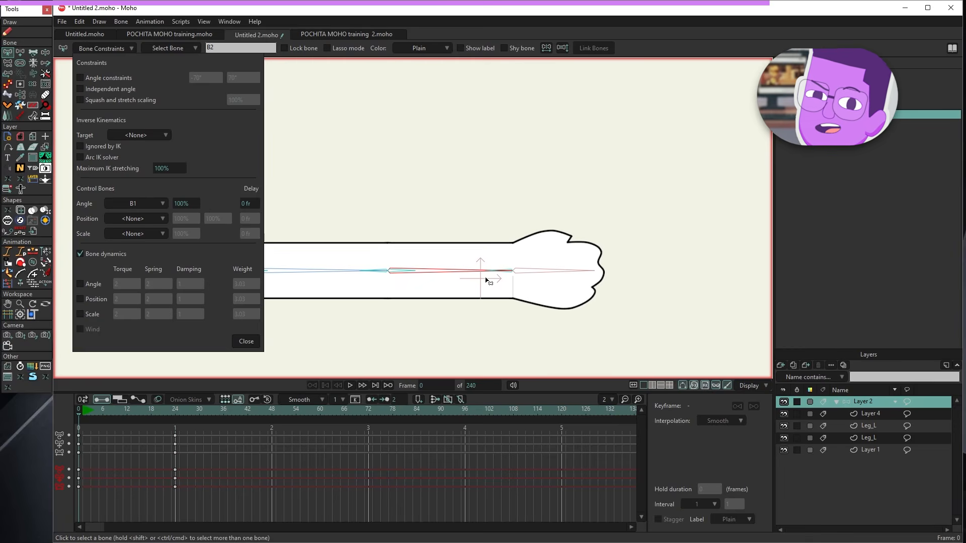
- Set the angle control of forearm bone B2 to 150% with a delay of 2 frames
click(183, 202)
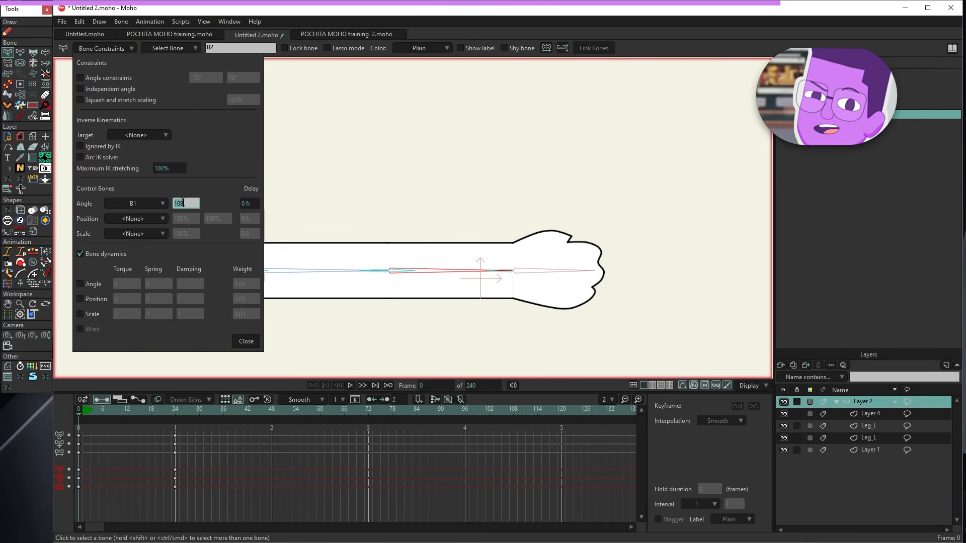
text(150)
click(243, 204)
text(2)
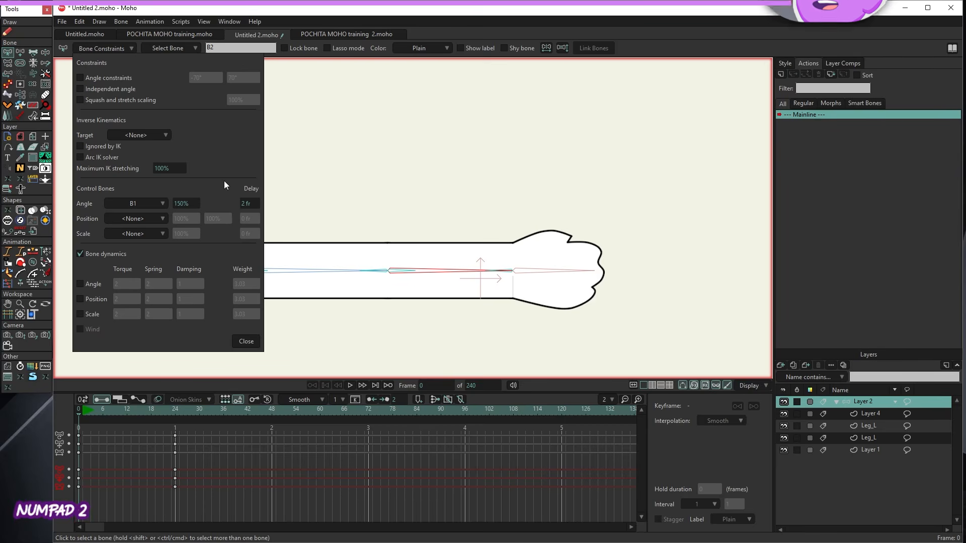
- Set the angle control influence of hand bone B3 to 120%
click(525, 273)
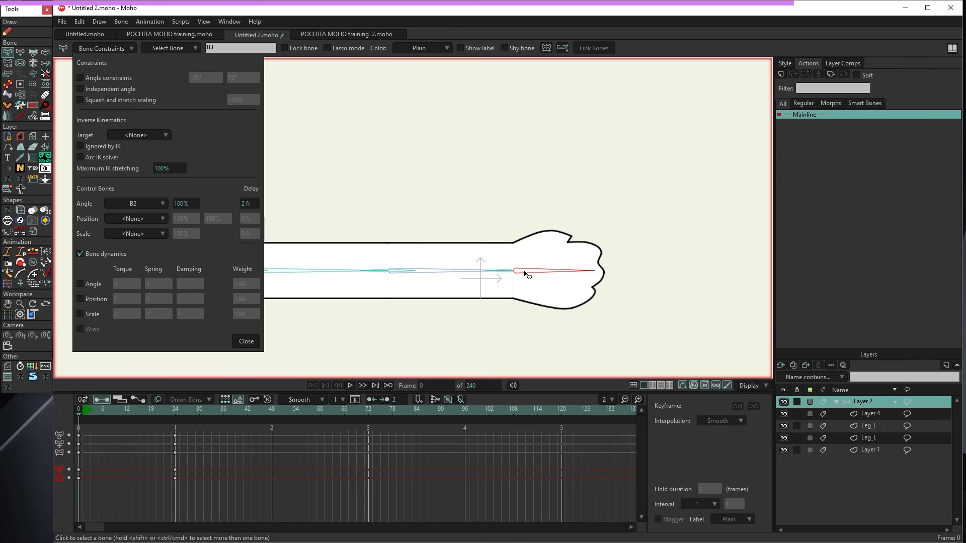
click(184, 204)
text(1)
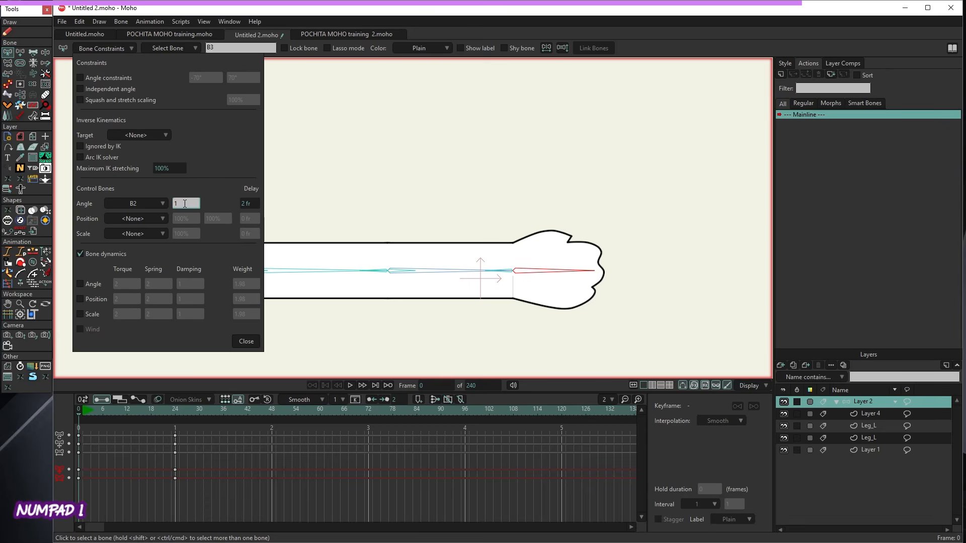
key(Return)
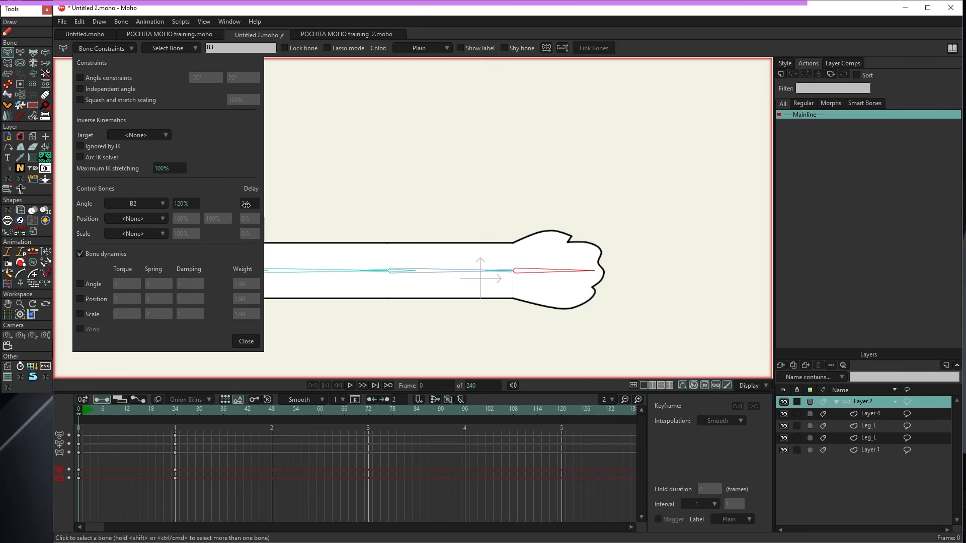
- Deselect the arm bones, switch to Manipulate Bones, and delete the arm rig's existing keyframes from the timeline
scroll(486, 248, down, 3)
scroll(384, 255, up, 4)
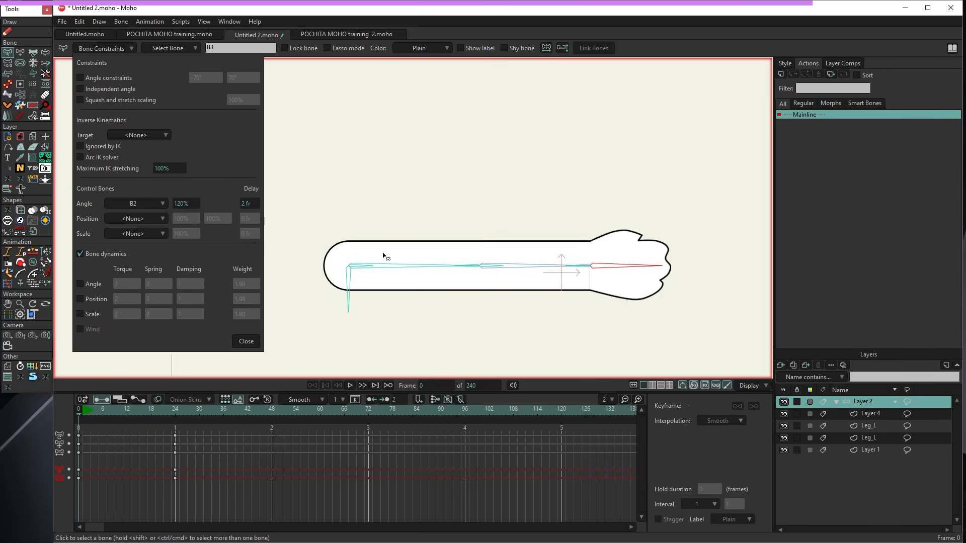
click(533, 269)
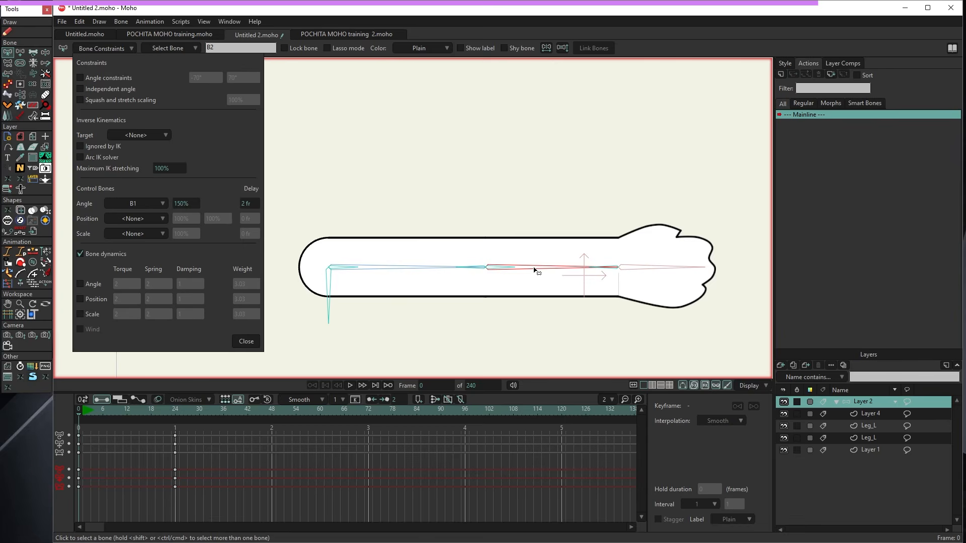
click(457, 335)
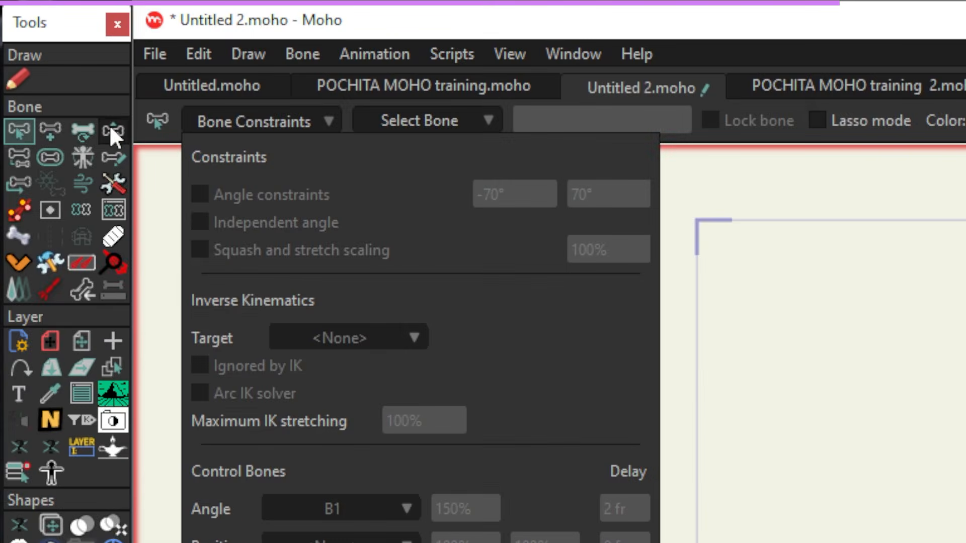
click(112, 130)
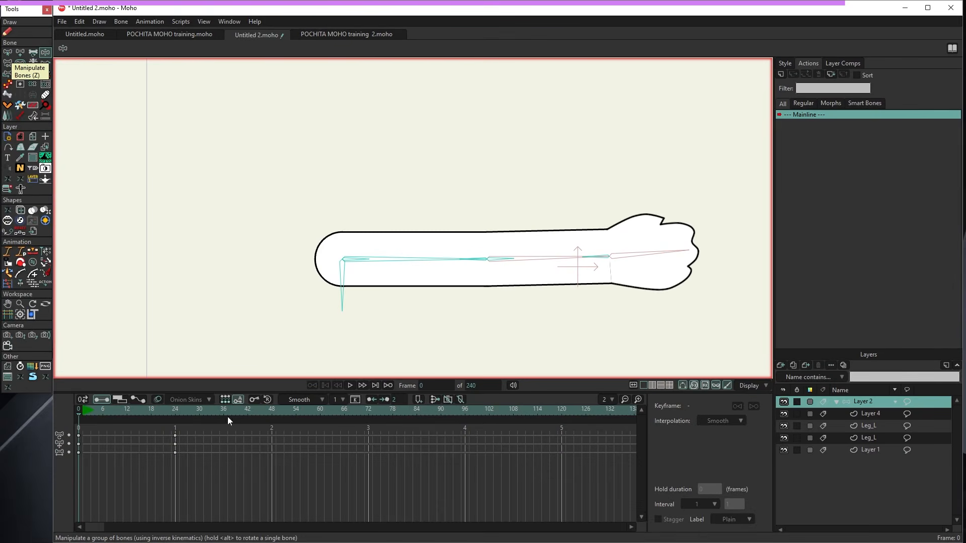
drag(152, 468, 153, 468)
key(Delete)
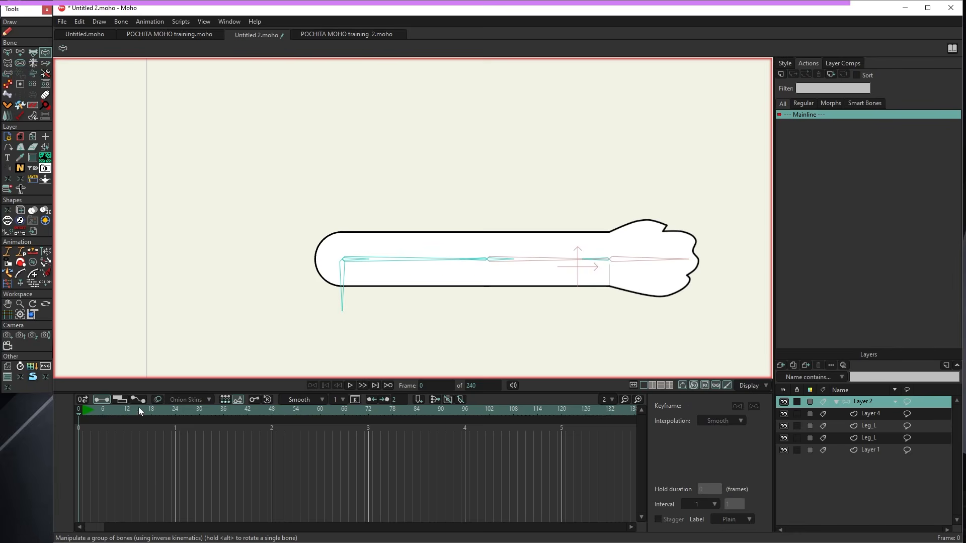
- At frame 23, rotate upper arm bone B1 upward with Manipulate Bones so the whole arm curls
click(171, 409)
click(434, 258)
drag(433, 257, 356, 209)
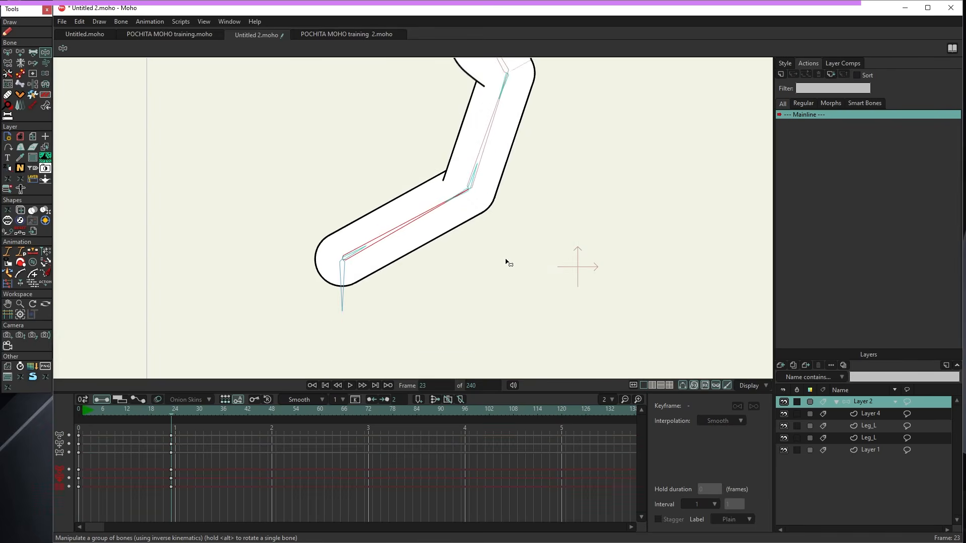
scroll(590, 183, down, 2)
drag(385, 283, 340, 280)
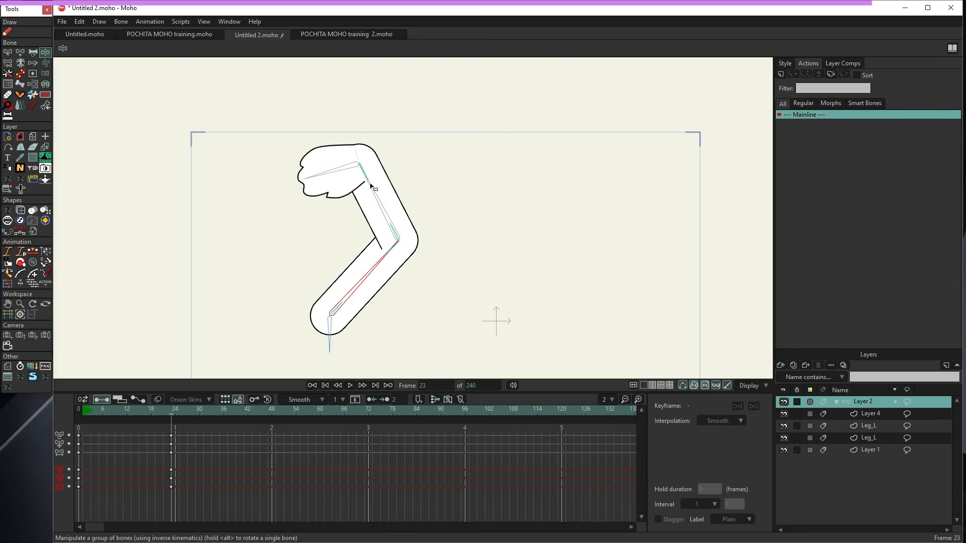
- At frame 48, rotate upper arm bone B1 back down to horizontal and scrub back to frame 0
click(270, 409)
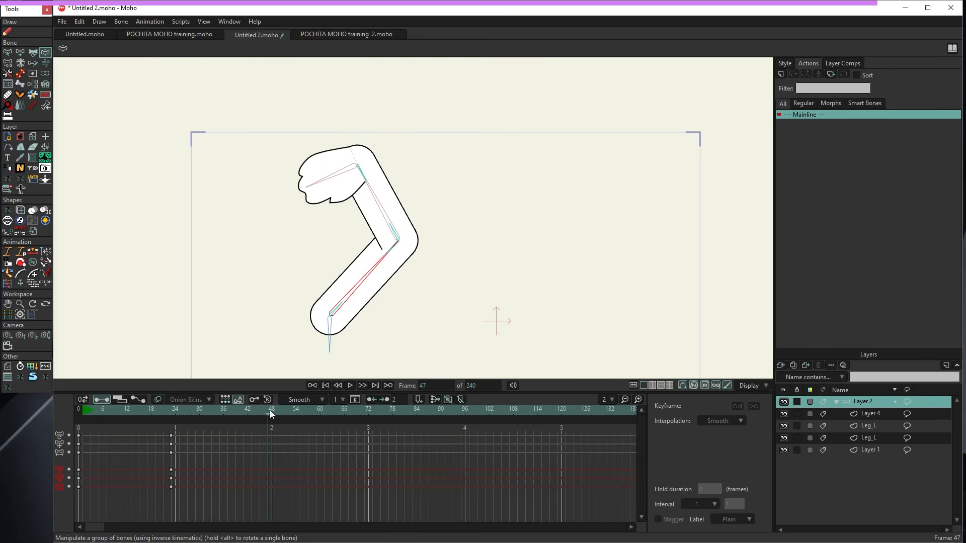
drag(376, 277, 432, 340)
click(295, 410)
drag(306, 417, 79, 410)
scroll(460, 242, down, 4)
scroll(513, 289, up, 3)
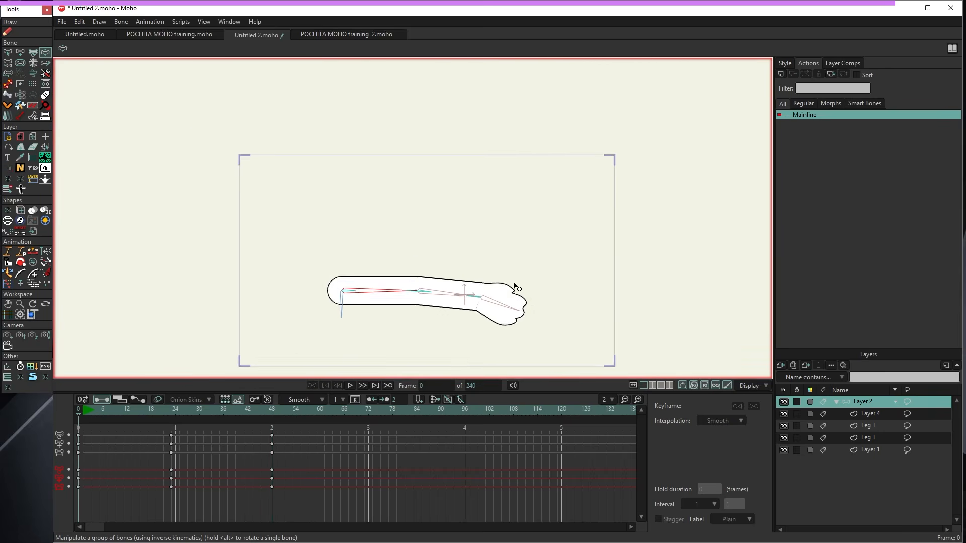
- Play the arm animation and set the playback range to end at frame 48
click(349, 386)
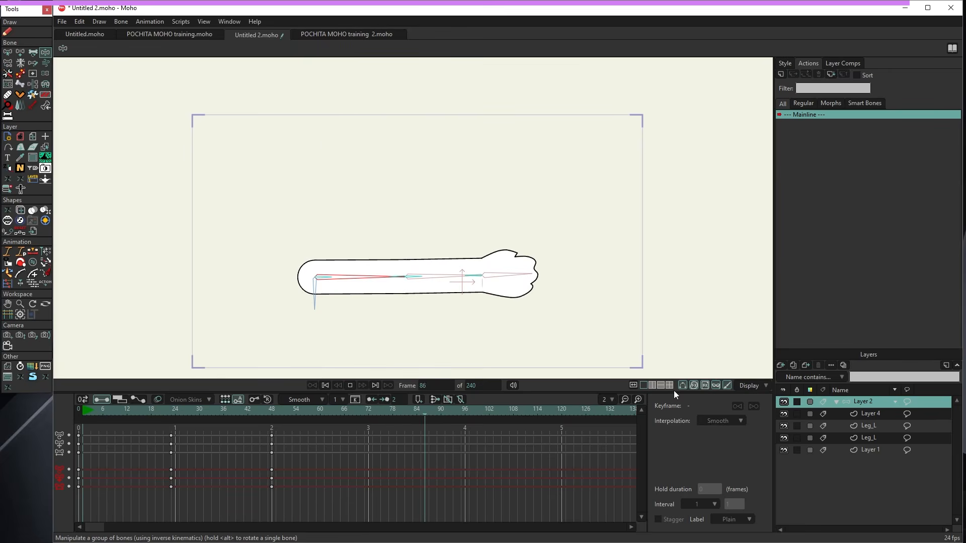
click(271, 411)
key(alt)
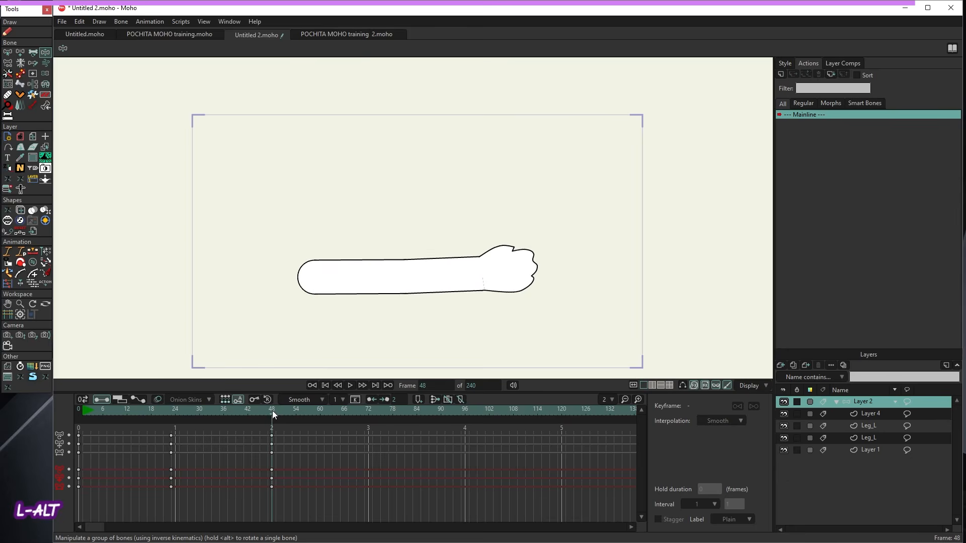
alt+click(272, 411)
- Compress all arm keyframes so the last falls on frame 24, and play the loop with playback ending at frame 24
drag(292, 427, 78, 492)
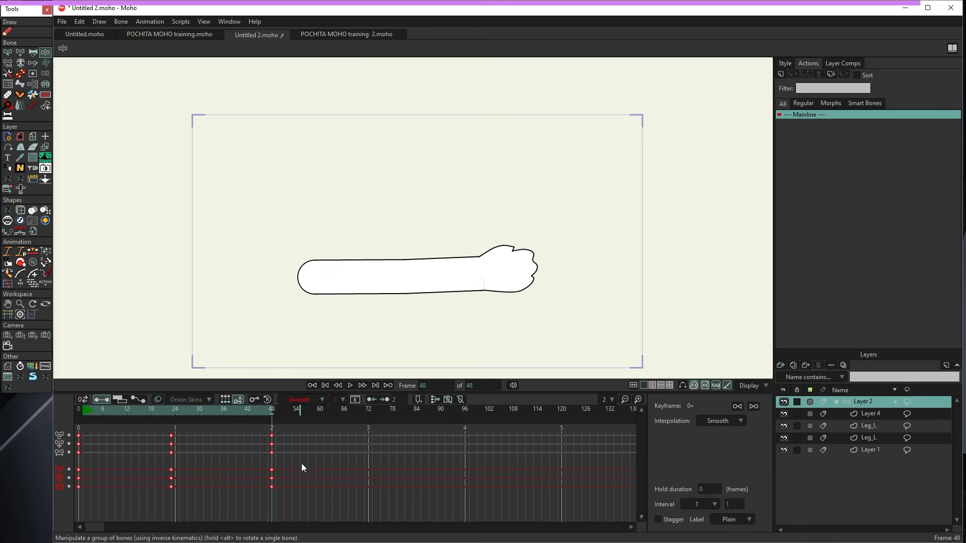
drag(272, 453, 176, 454)
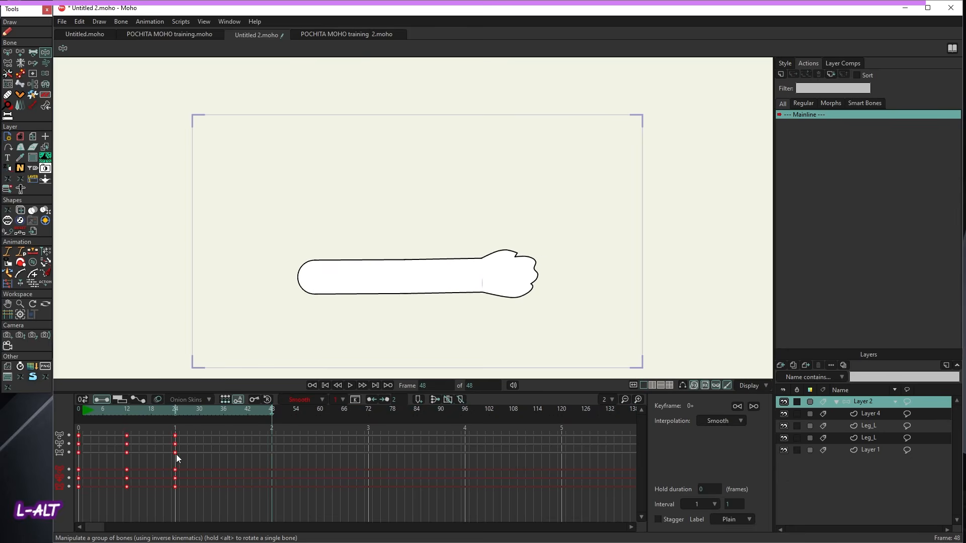
alt+click(175, 409)
key(space)
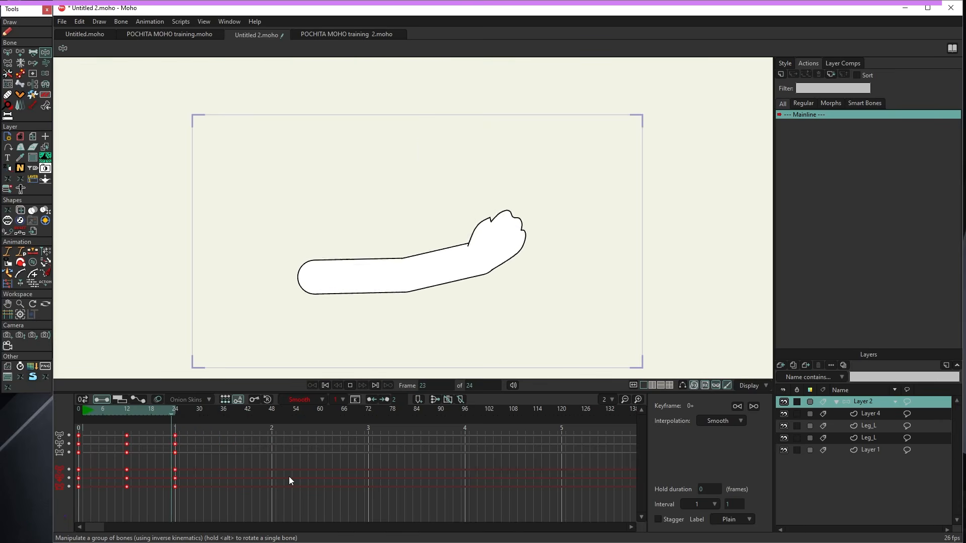
click(351, 384)
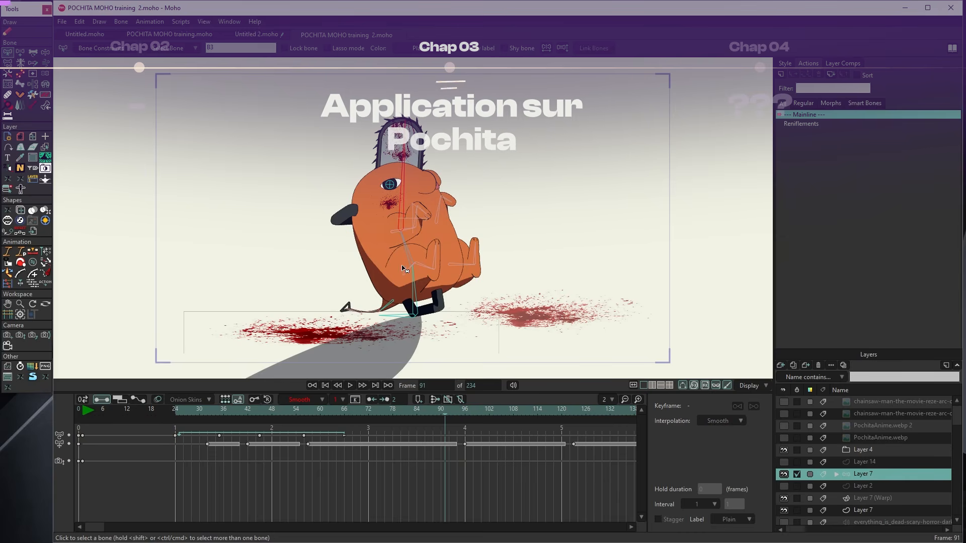
- In POCHITA MOHO training 2.moho, play the Pochita animation from frame 30
click(199, 409)
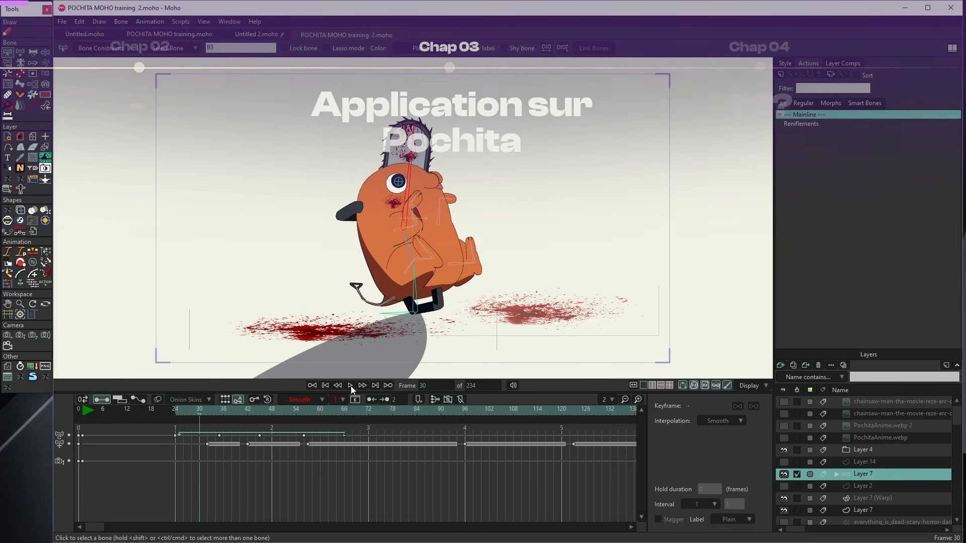
click(351, 385)
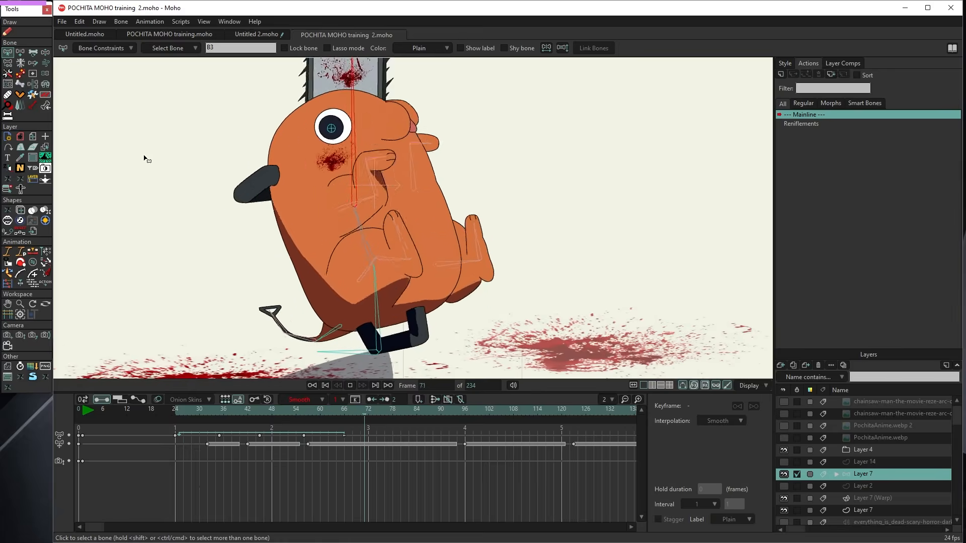
- Move to frame 36 and open the bone constraints for Pochita's near arm bones
click(235, 413)
drag(235, 416, 224, 411)
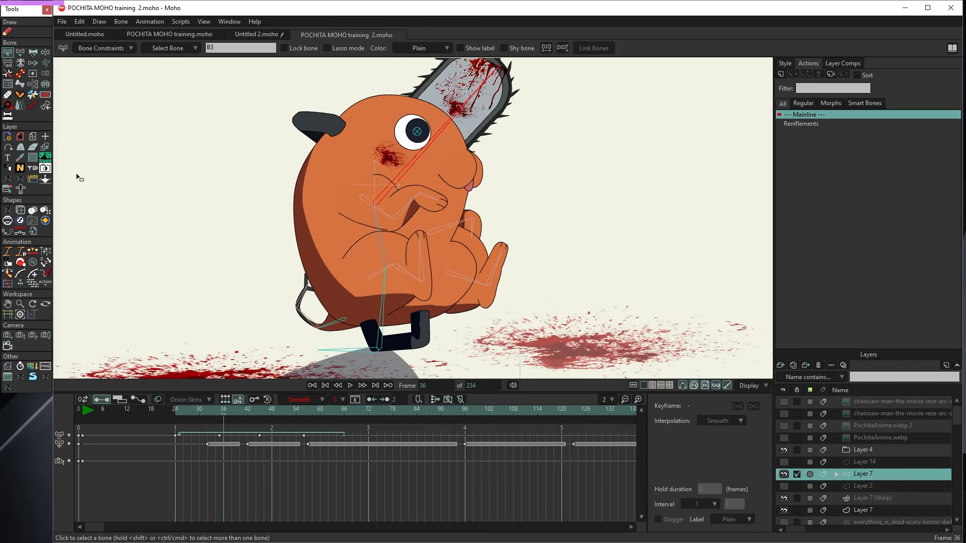
scroll(395, 168, up, 2)
click(433, 211)
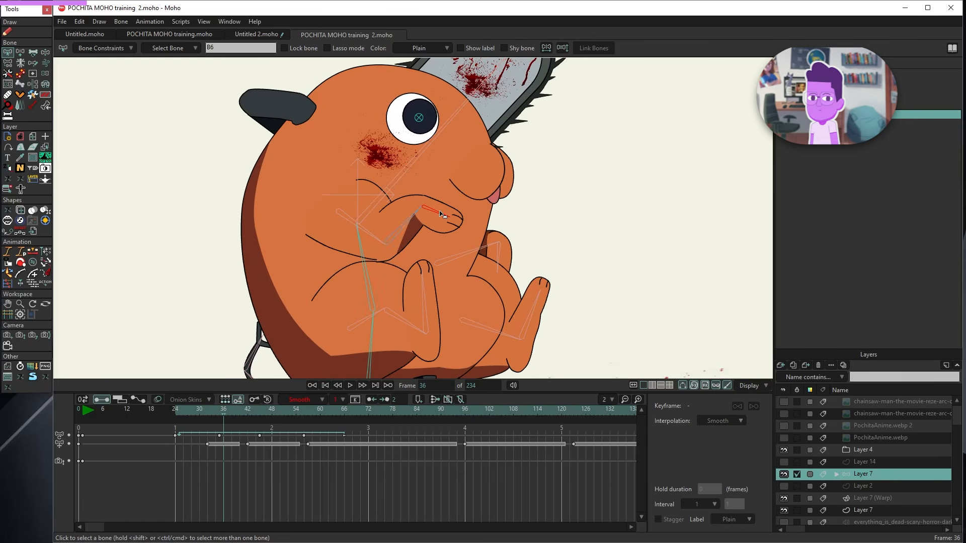
click(116, 53)
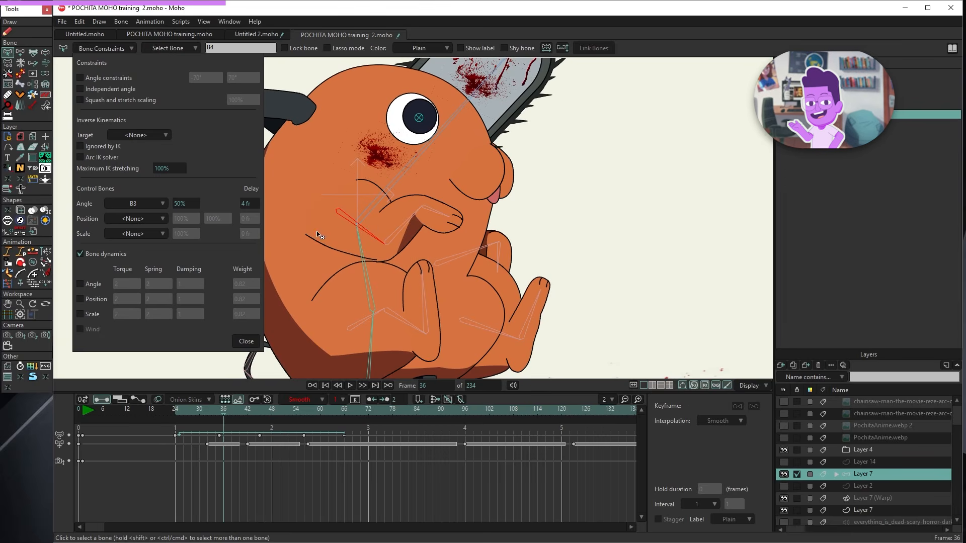
- Inspect the angle control bone, influence and delay of bones B2, B3, B4 and B7 in the torso, head and arms
click(361, 251)
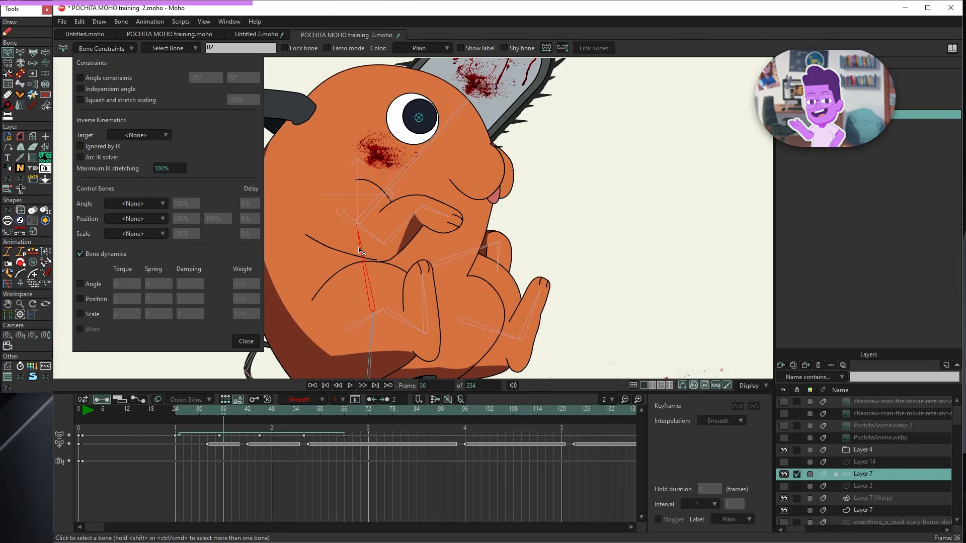
click(370, 212)
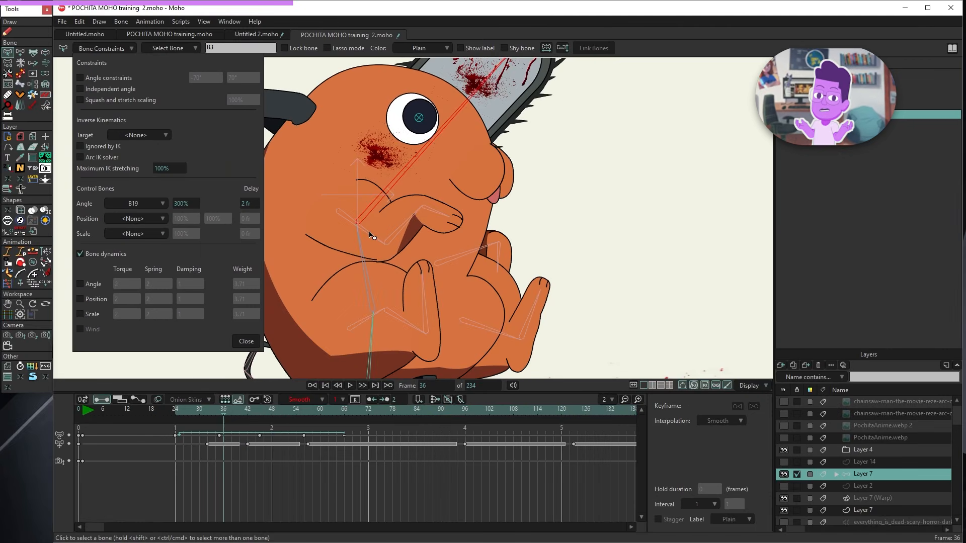
click(371, 235)
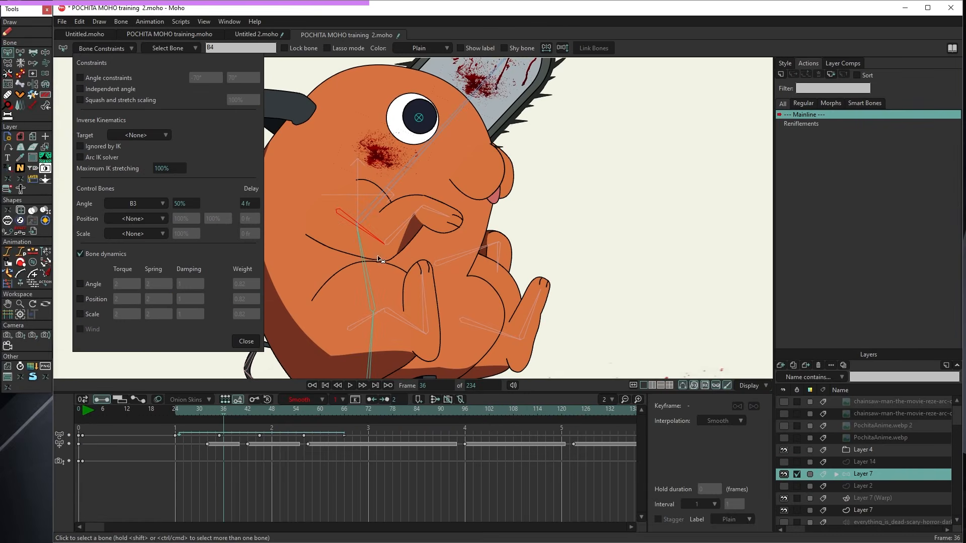
click(475, 254)
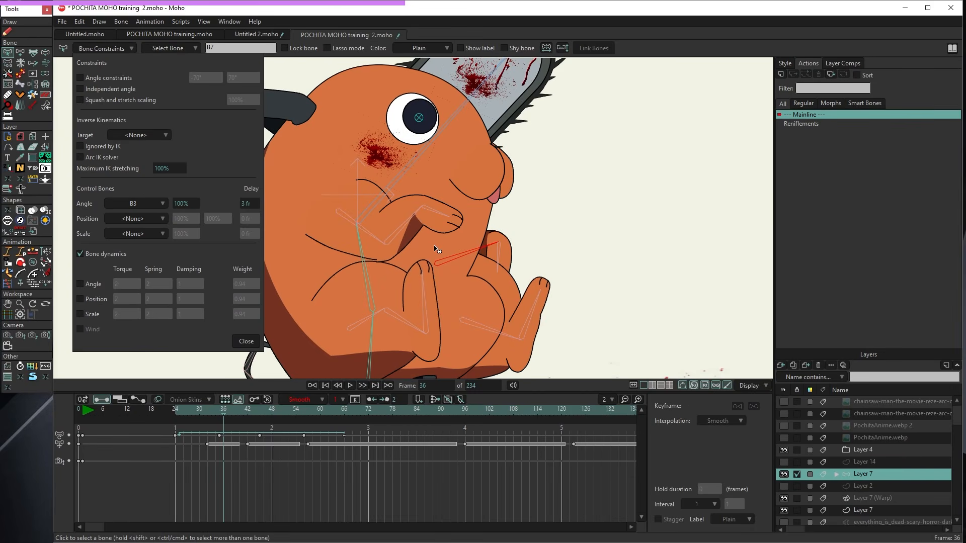
- Examine the angle control bone, influence and delay of each bone along Pochita's tail
scroll(432, 237, down, 5)
scroll(403, 285, up, 2)
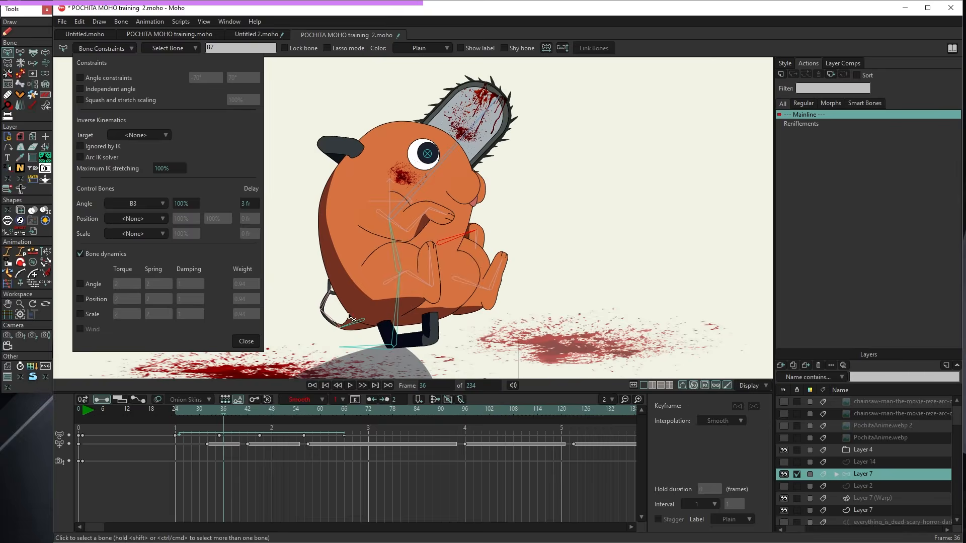
scroll(350, 317, up, 3)
click(348, 333)
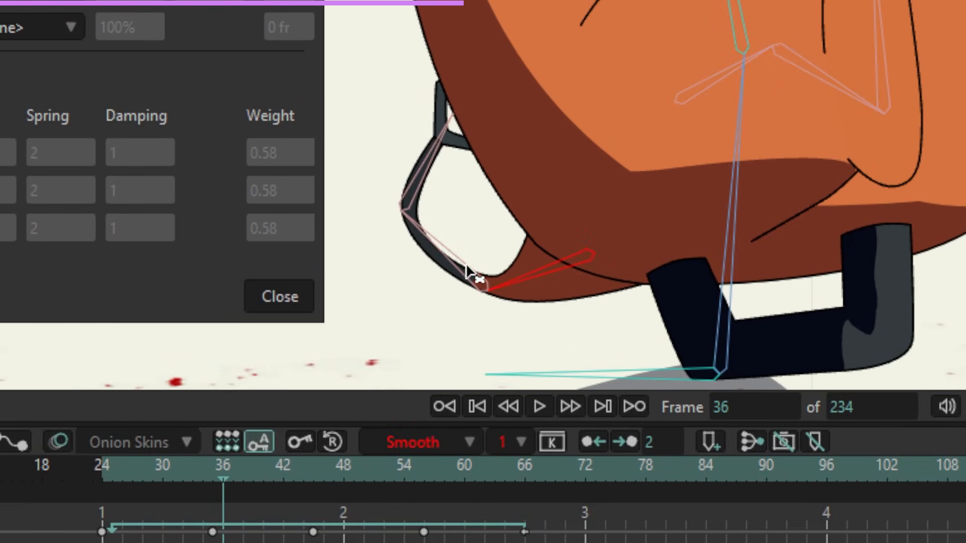
click(437, 249)
click(557, 273)
click(453, 258)
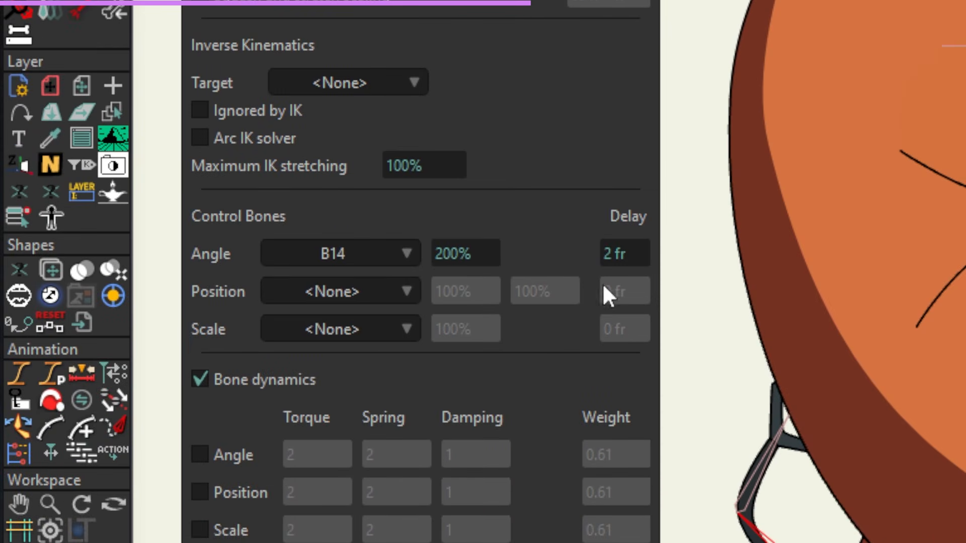
click(757, 466)
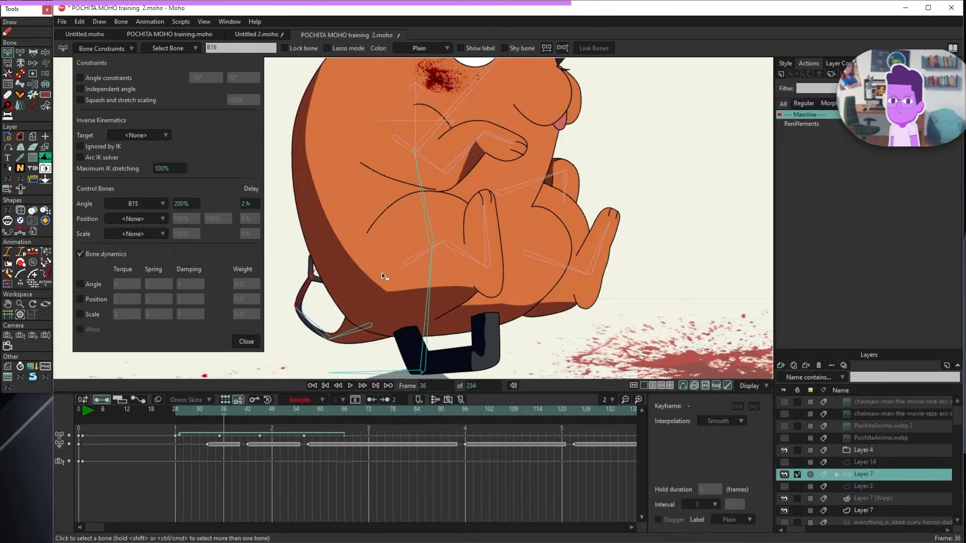
scroll(403, 258, down, 5)
scroll(417, 274, up, 1)
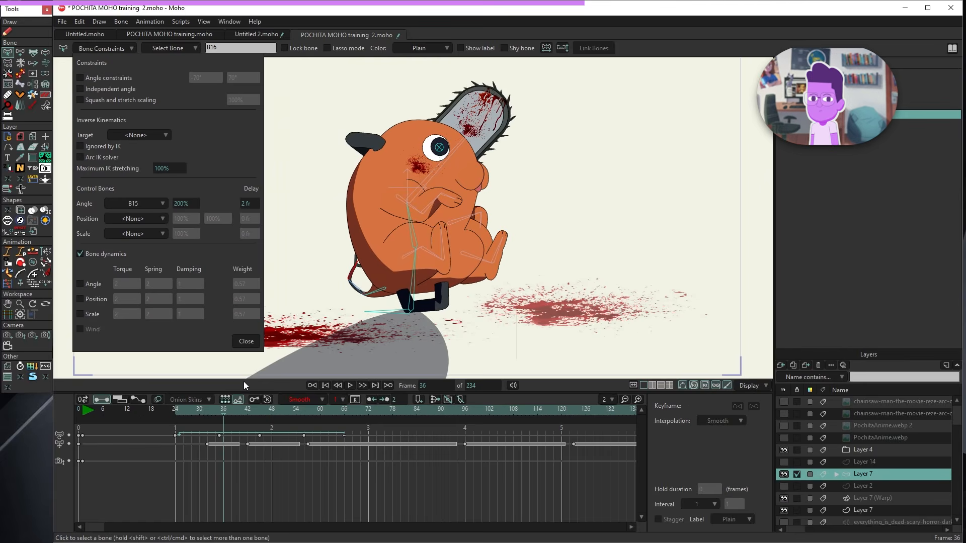
- In POCHITA MOHO training.moho, tilt the lower body bone forward at frame 41 and back at frame 24, with another key at frame 62
drag(221, 409, 234, 409)
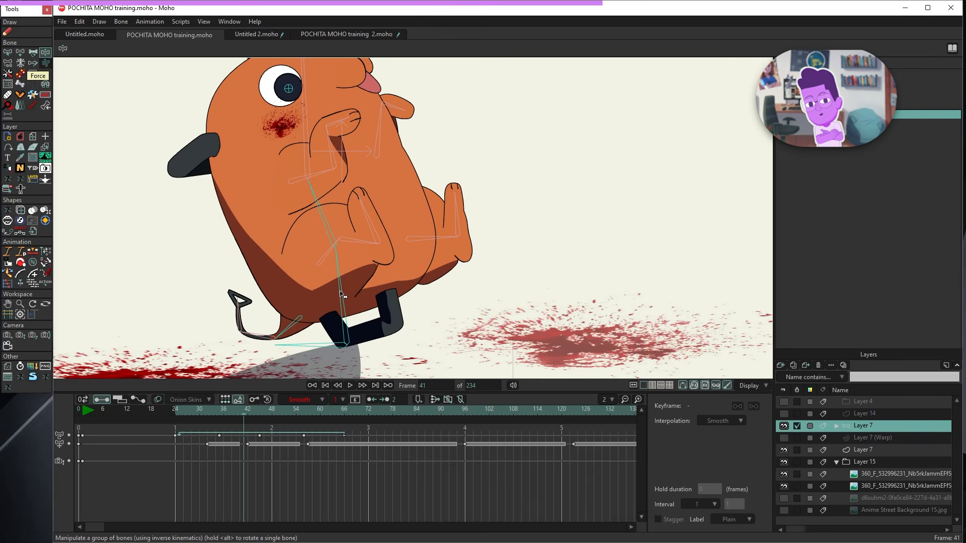
drag(340, 294, 363, 261)
drag(344, 308, 353, 305)
drag(224, 410, 176, 417)
drag(354, 307, 332, 298)
click(328, 409)
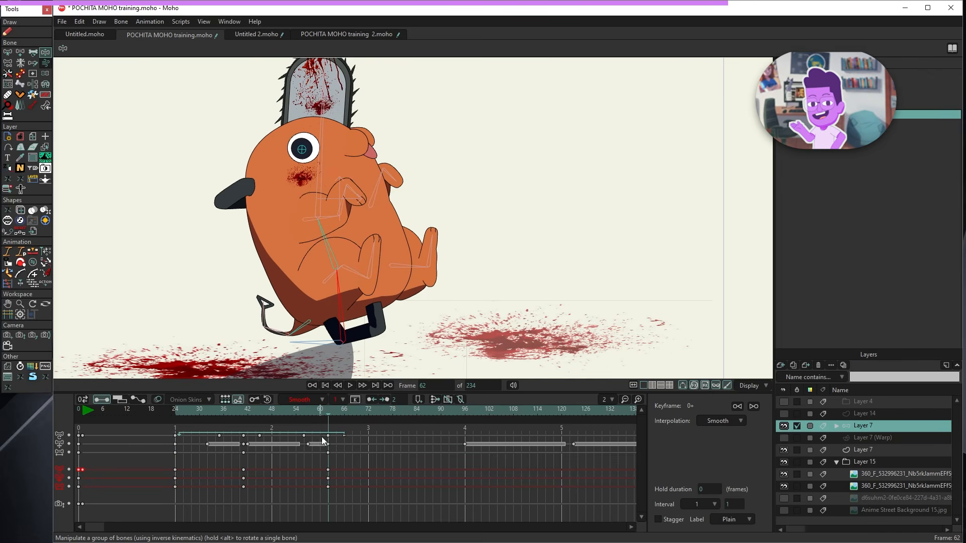
- Copy the lower body bone's frame 24 keyframes to frame 77
drag(331, 415, 388, 411)
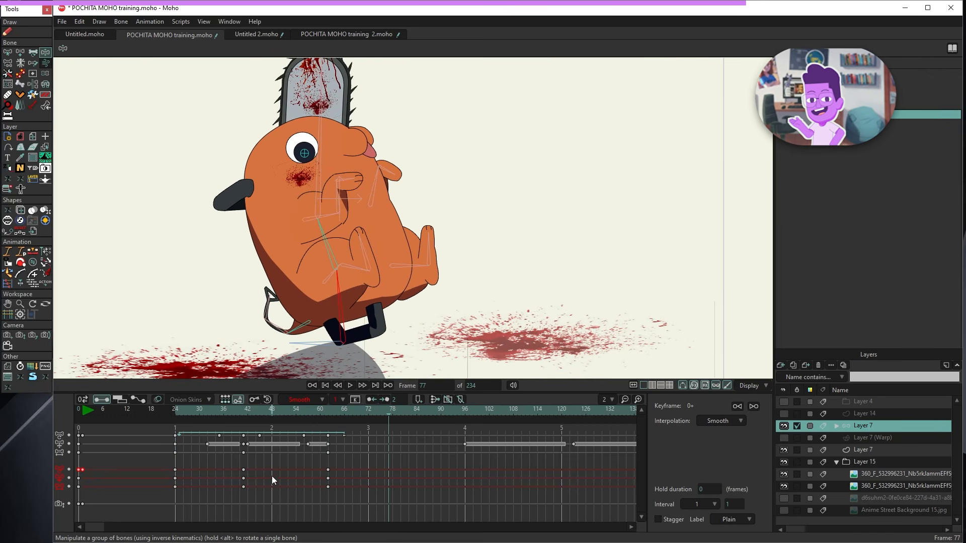
drag(189, 467, 163, 487)
key(ctrl+c)
key(ctrl+v)
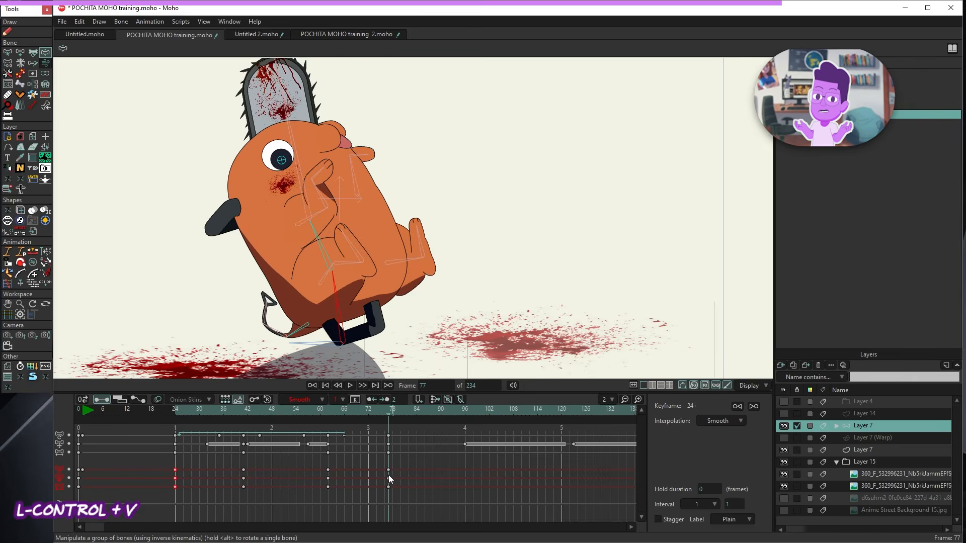
- Paste the copied frame 24 keys over the lower body bone's keys at frame 62 and delete those at frame 77
click(328, 411)
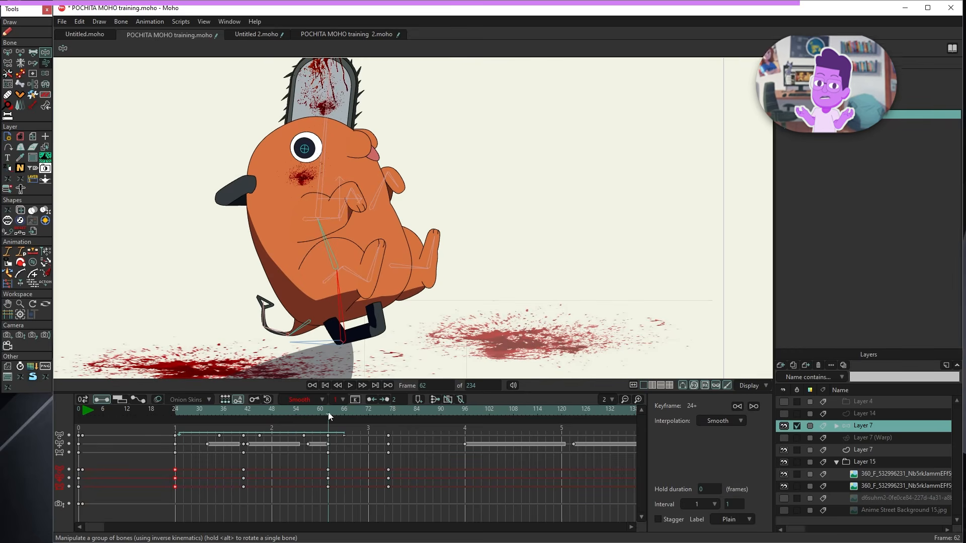
drag(345, 470, 315, 497)
key(ctrl+v)
drag(407, 463, 375, 497)
key(Delete)
- Apply Cycle interpolation to the lower body bone's keyframes from frame 24 to frame 62
drag(339, 469, 171, 484)
right_click(175, 471)
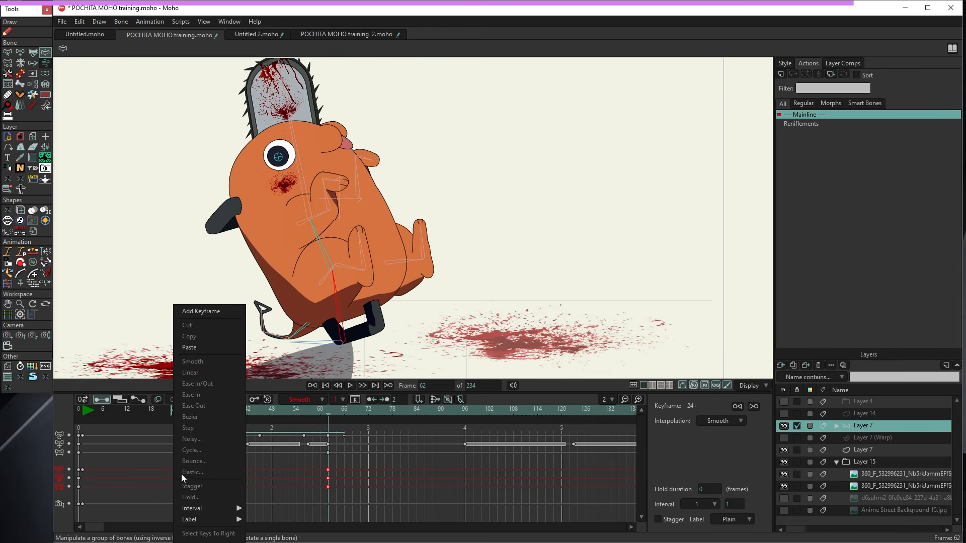
click(314, 468)
drag(354, 467, 164, 490)
right_click(176, 484)
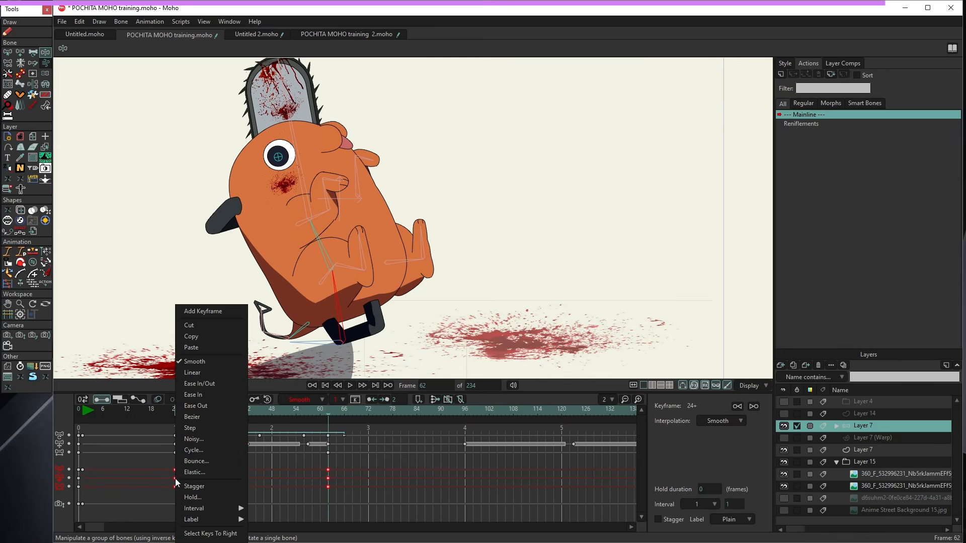
click(195, 446)
- Play the cycled Pochita body animation from frame 25 to review the follow-through of the controlled bones
click(176, 411)
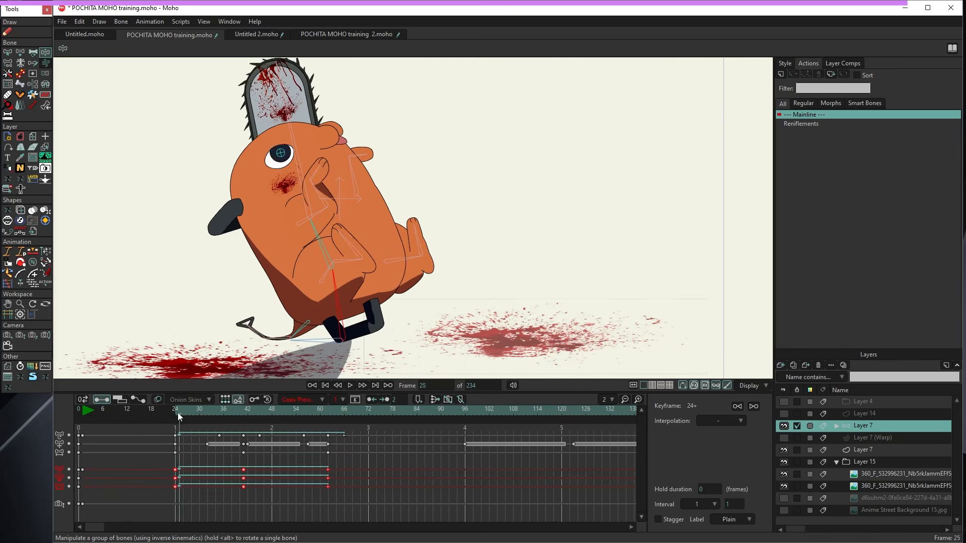
key(space)
scroll(394, 254, down, 5)
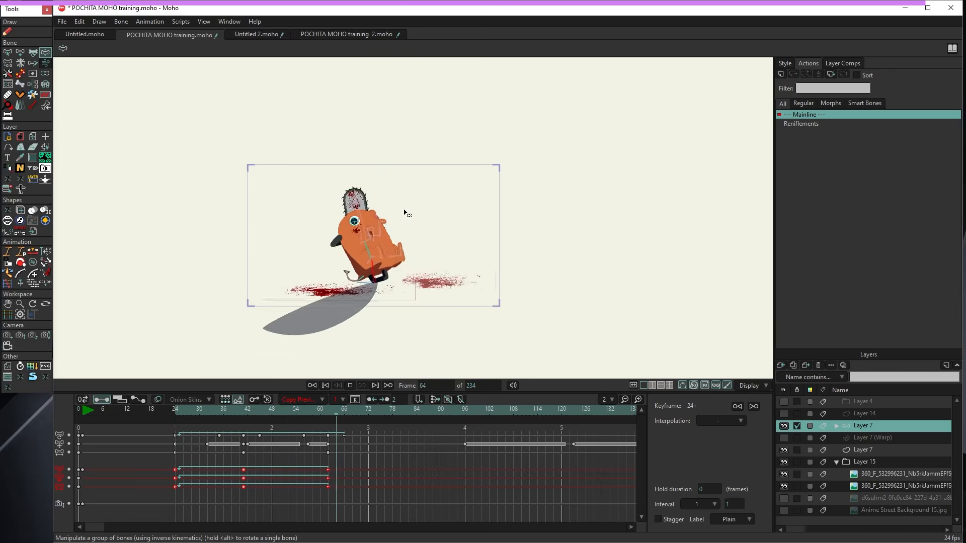
scroll(397, 214, up, 4)
scroll(390, 262, down, 2)
scroll(381, 316, up, 2)
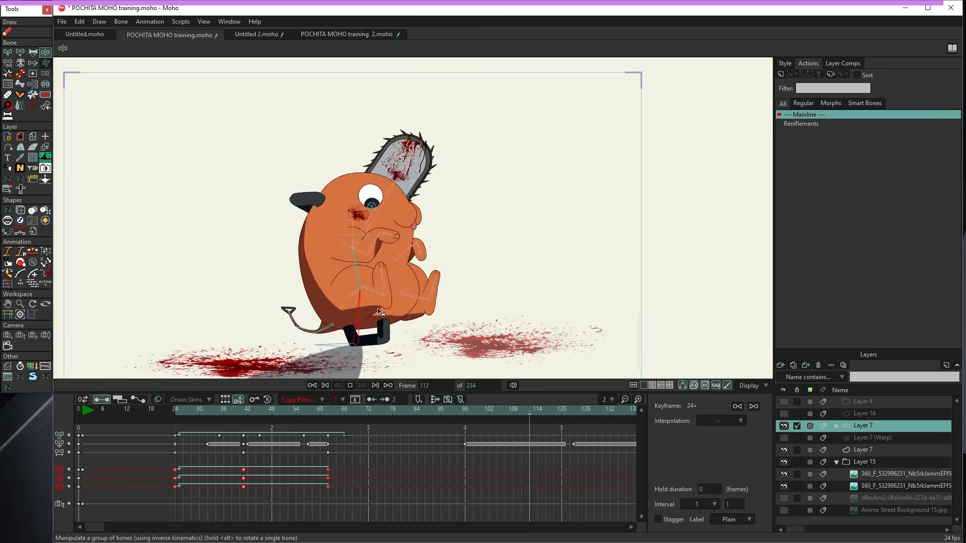